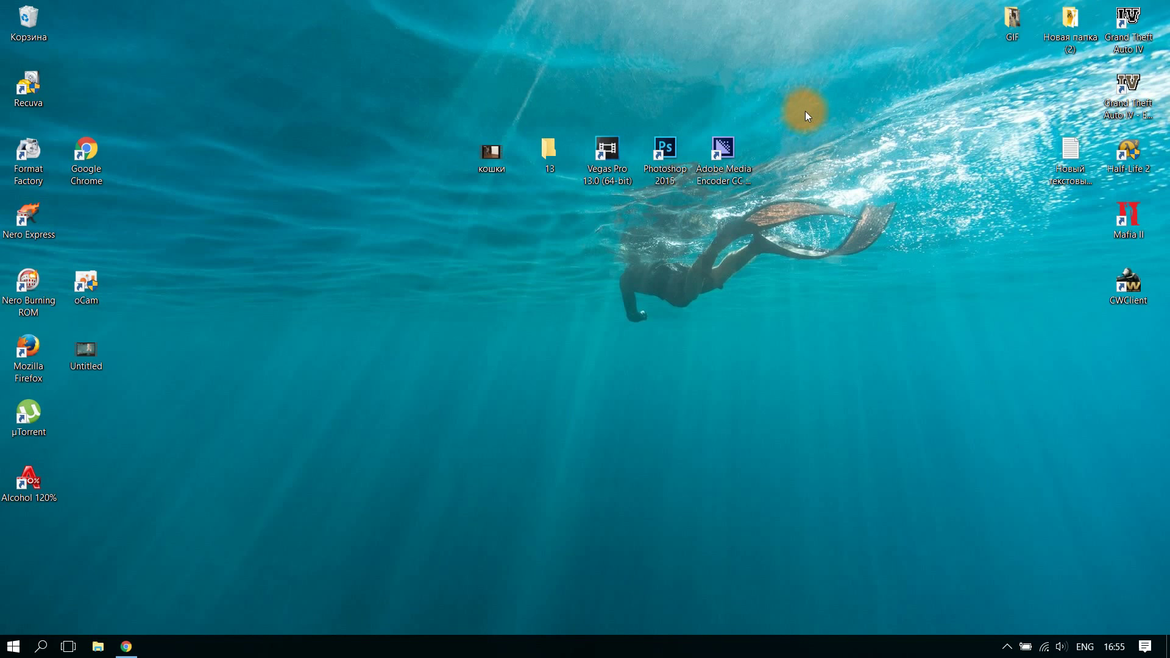
- Point out the кошки video, Vegas Pro and Media Encoder shortcuts, then bring back Chrome's cat search results
drag(533, 115, 449, 200)
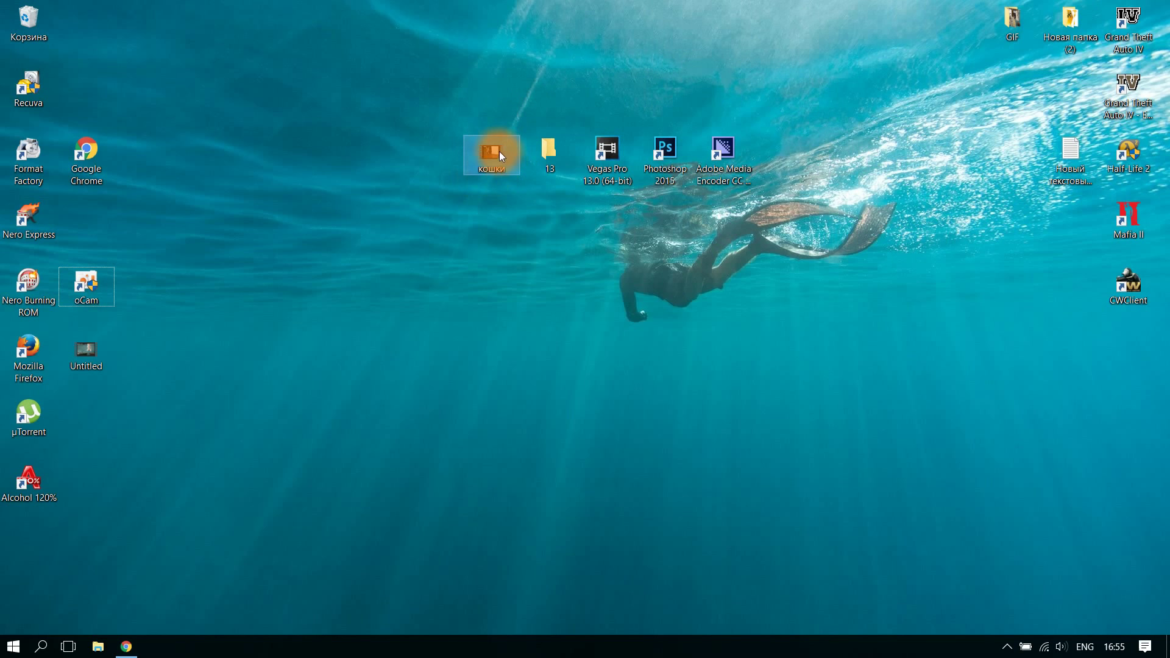
mouse_move(497, 152)
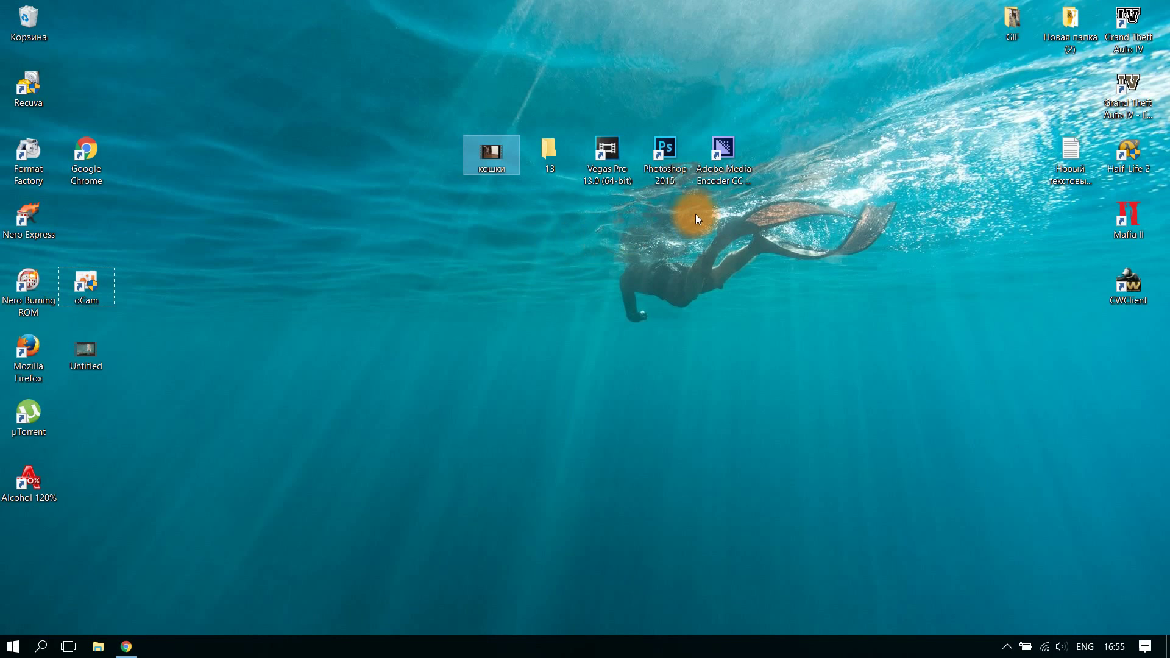
click(612, 149)
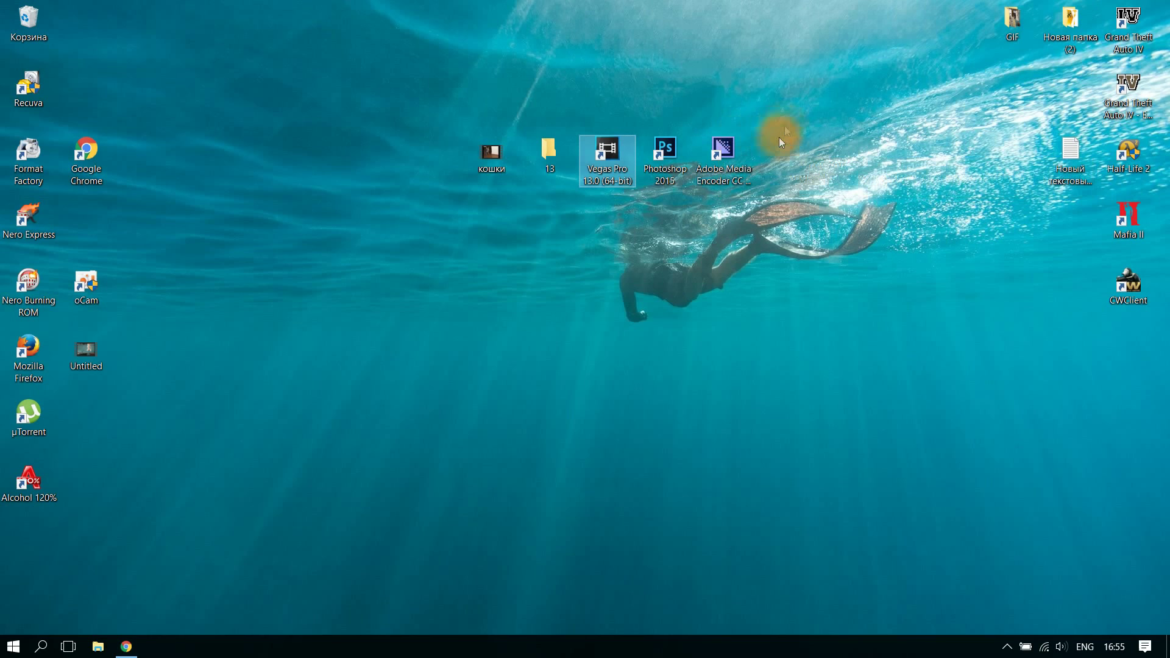
click(725, 151)
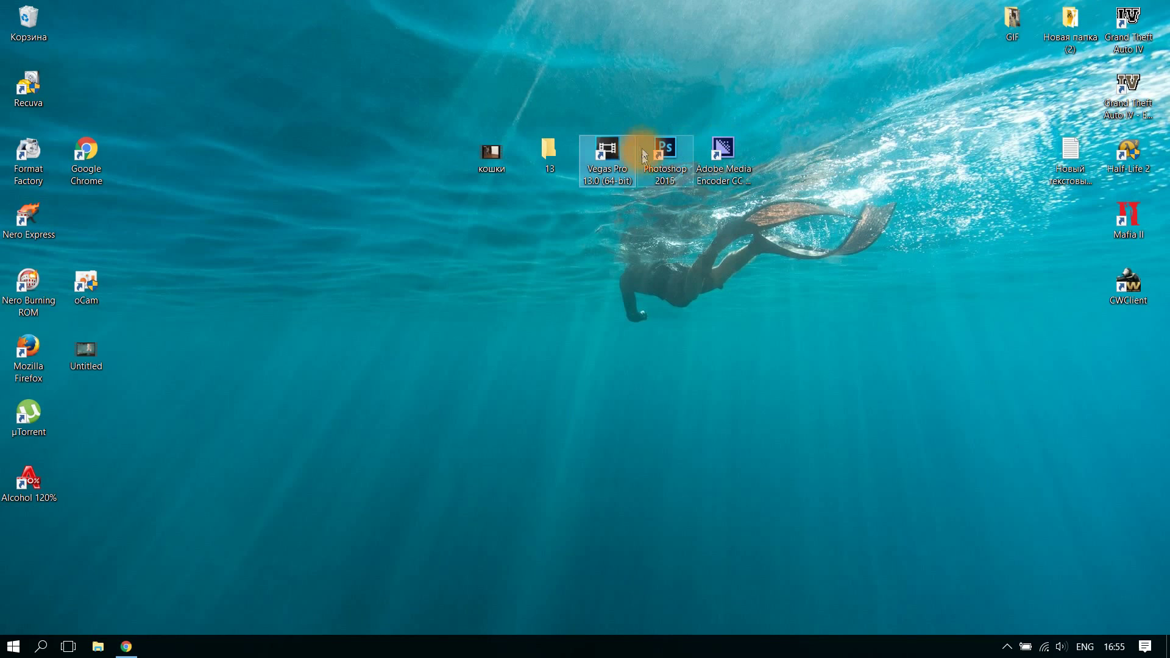
click(492, 154)
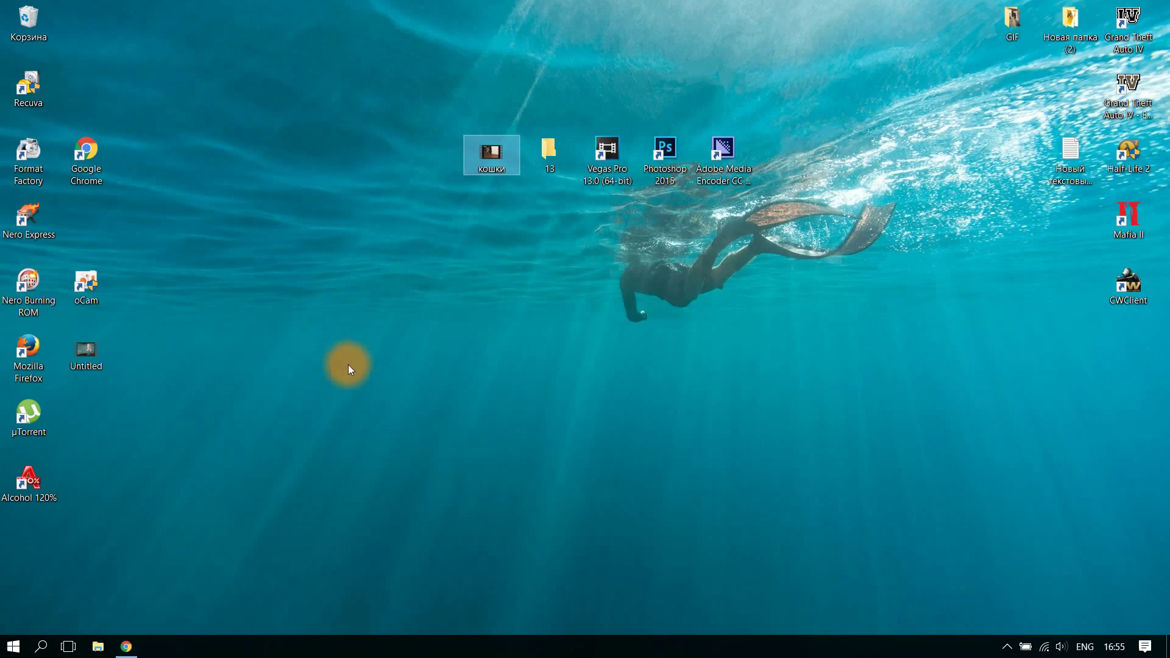
click(126, 646)
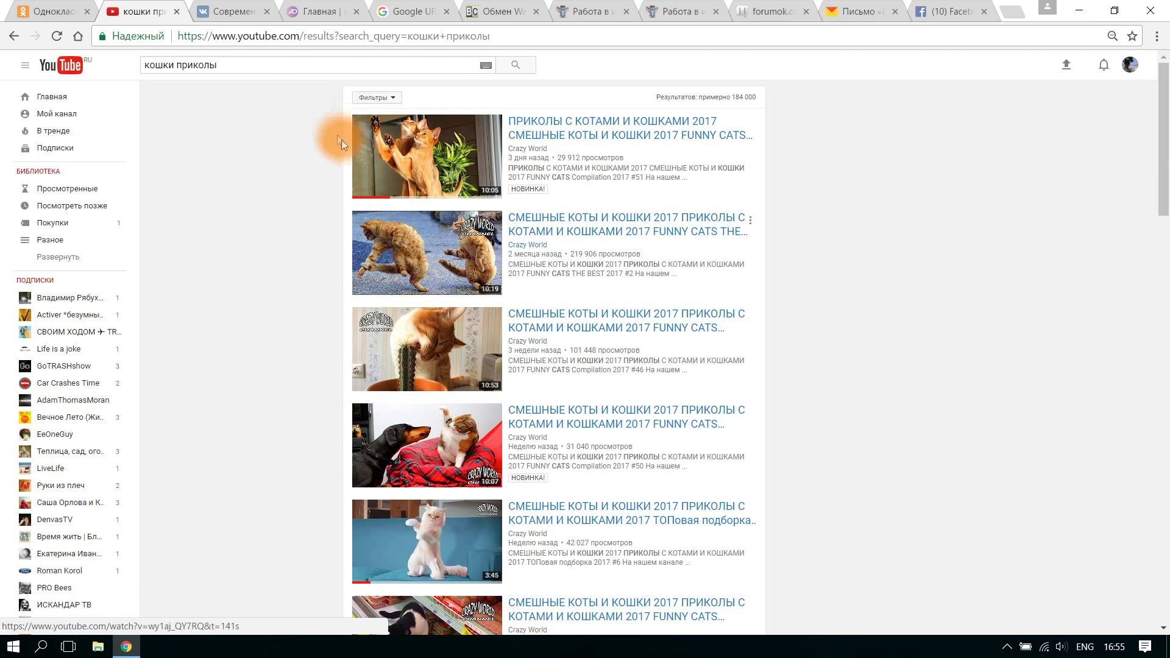
- Open and pause the first cat compilation video, then change its address to ssyoutube.com
click(360, 143)
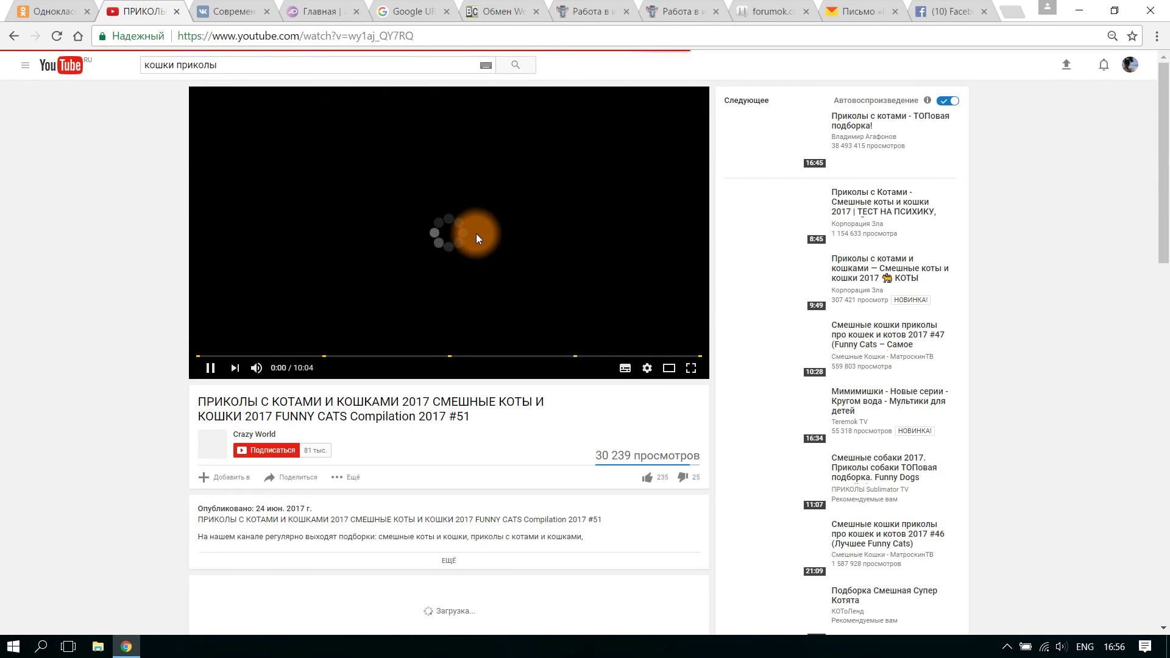
click(444, 230)
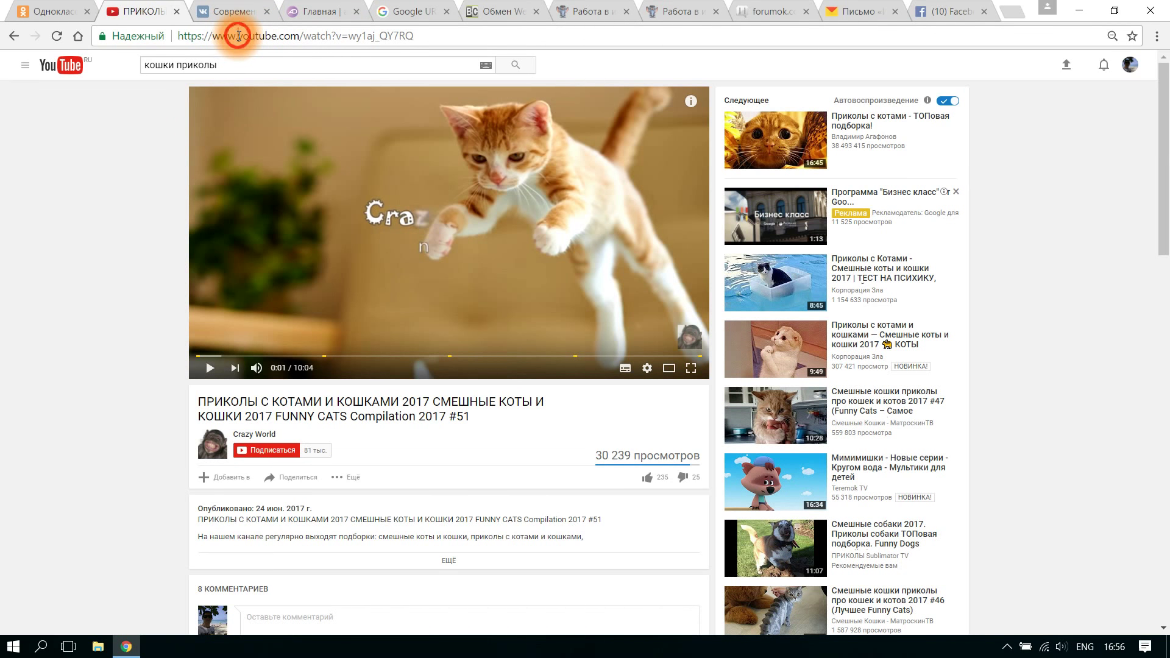
click(238, 35)
click(238, 35)
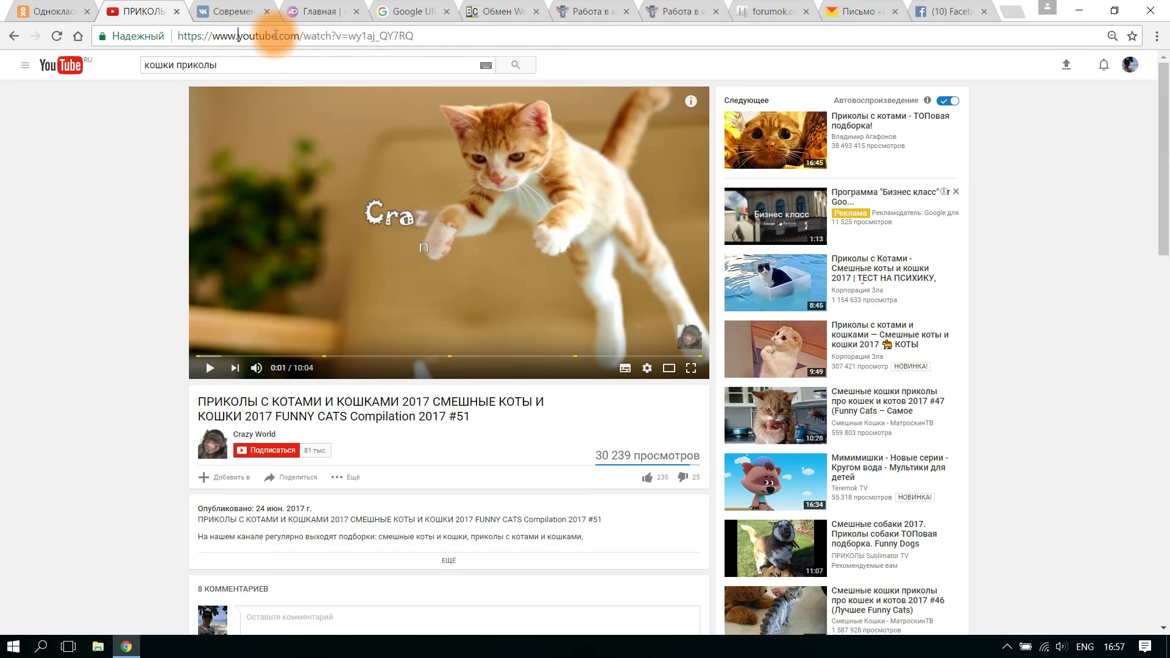
text(ss)
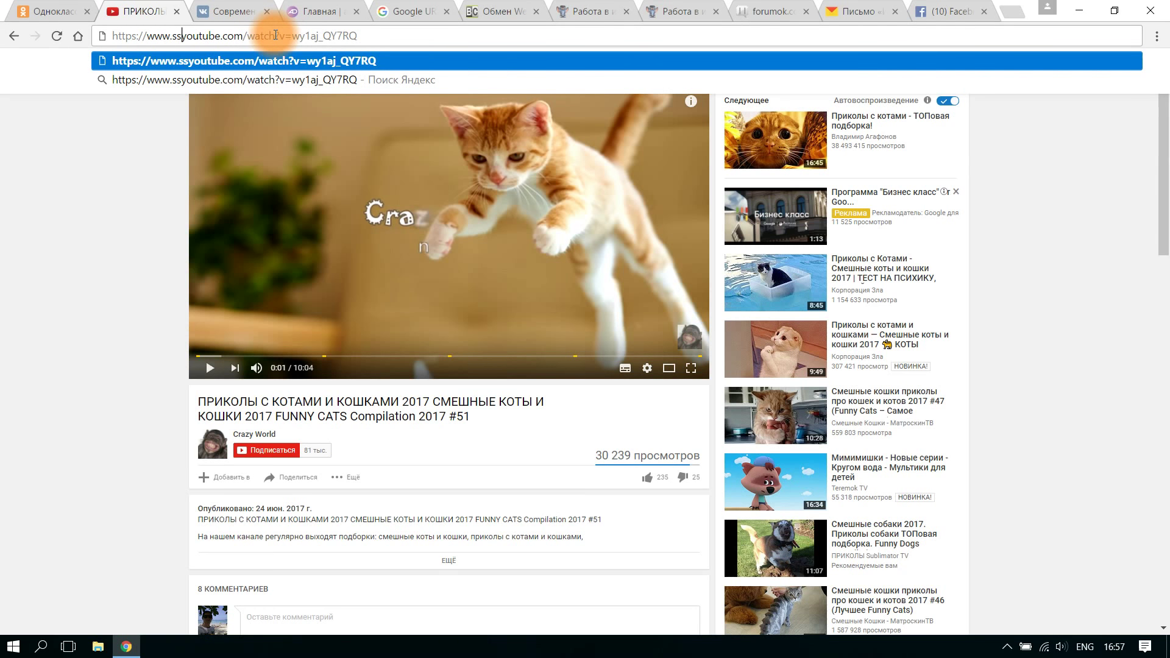
click(514, 56)
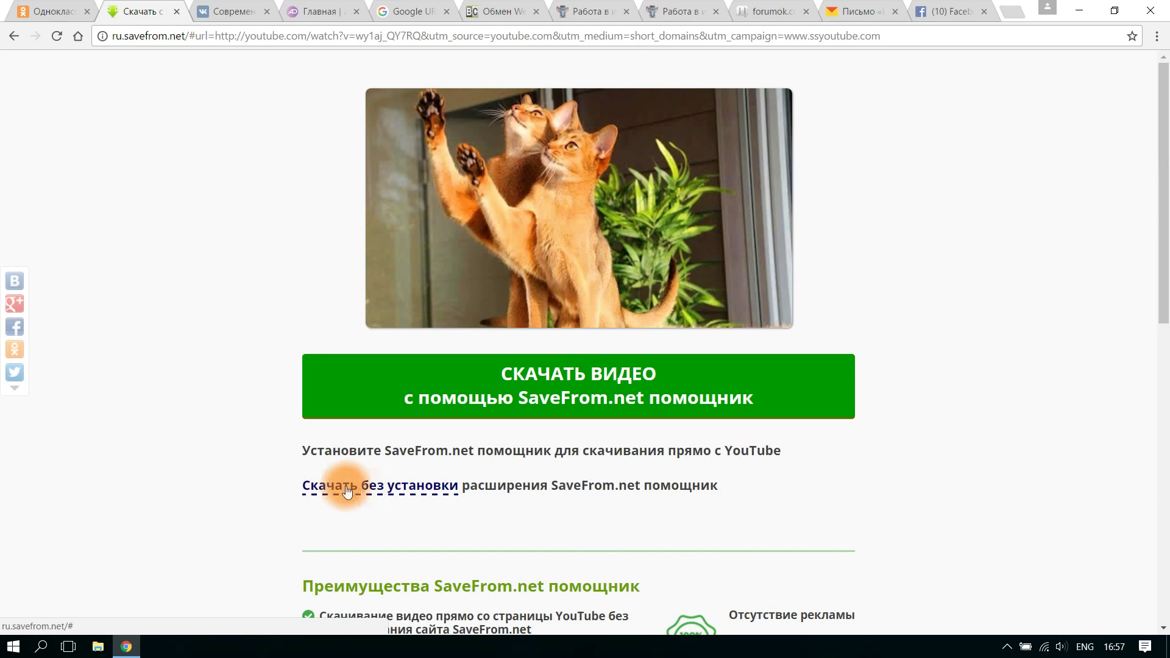
- Choose MP4 720p as the SaveFrom.net download format for the cat clip, then minimize Chrome
click(410, 491)
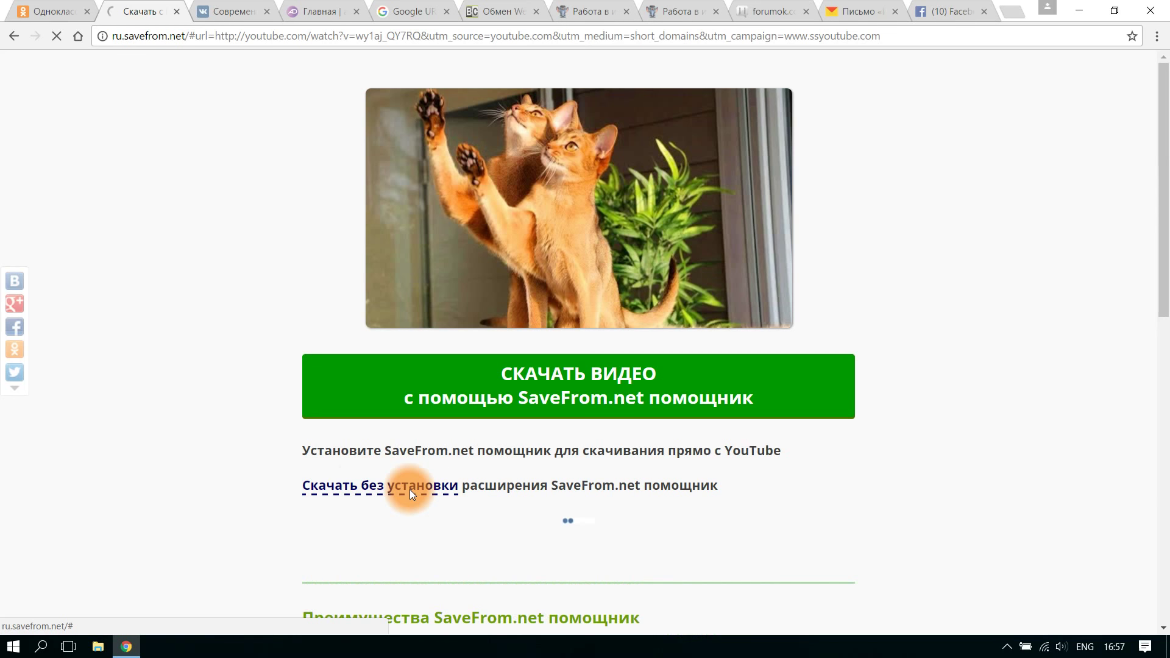
scroll(972, 425, down, 4)
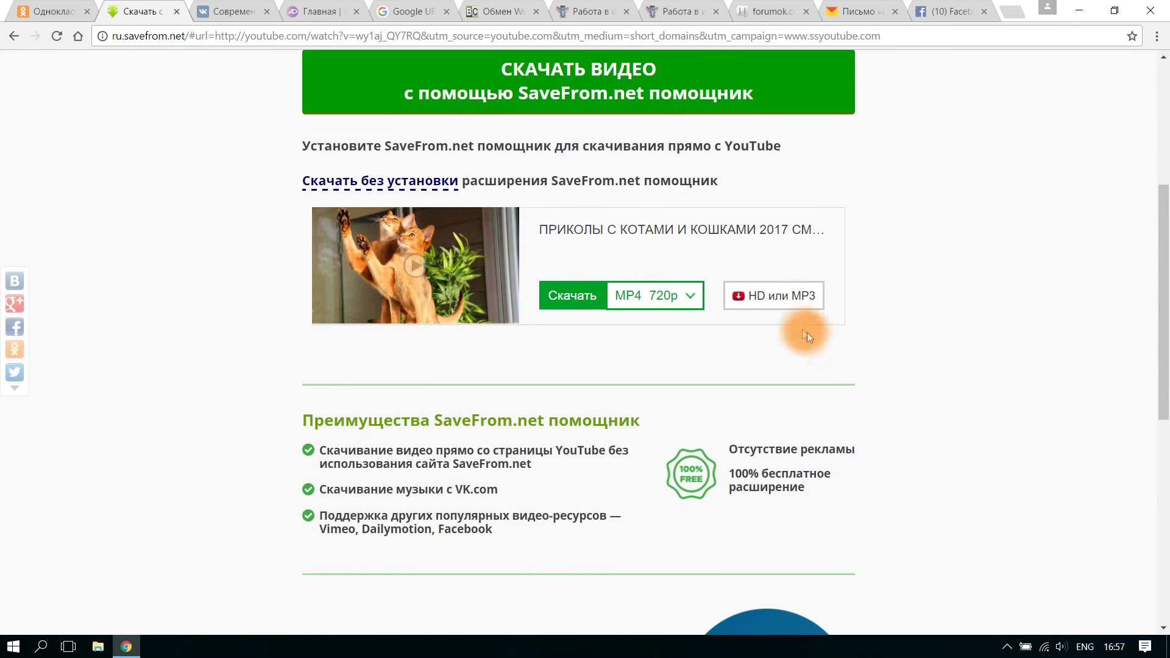
click(689, 297)
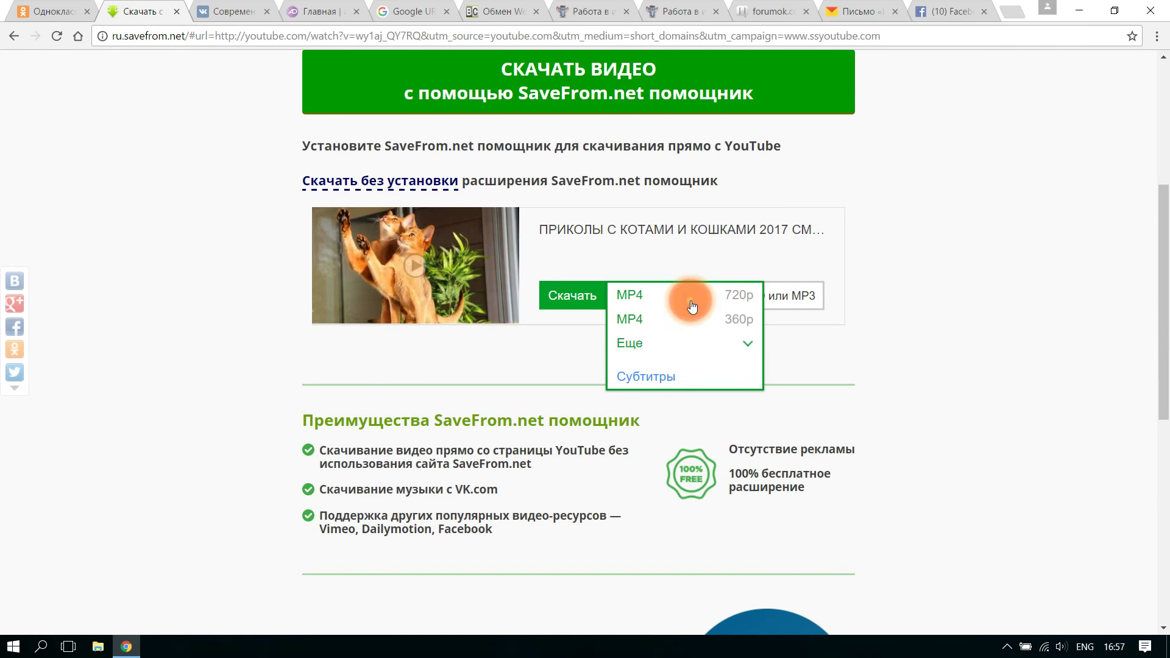
click(732, 341)
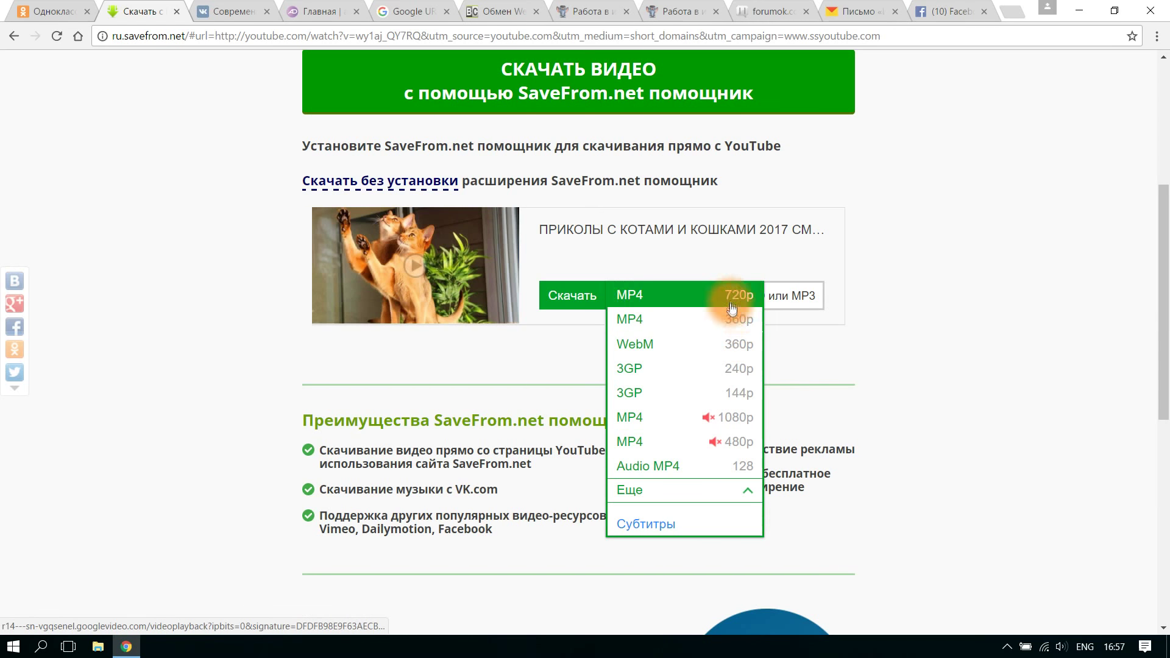
click(935, 215)
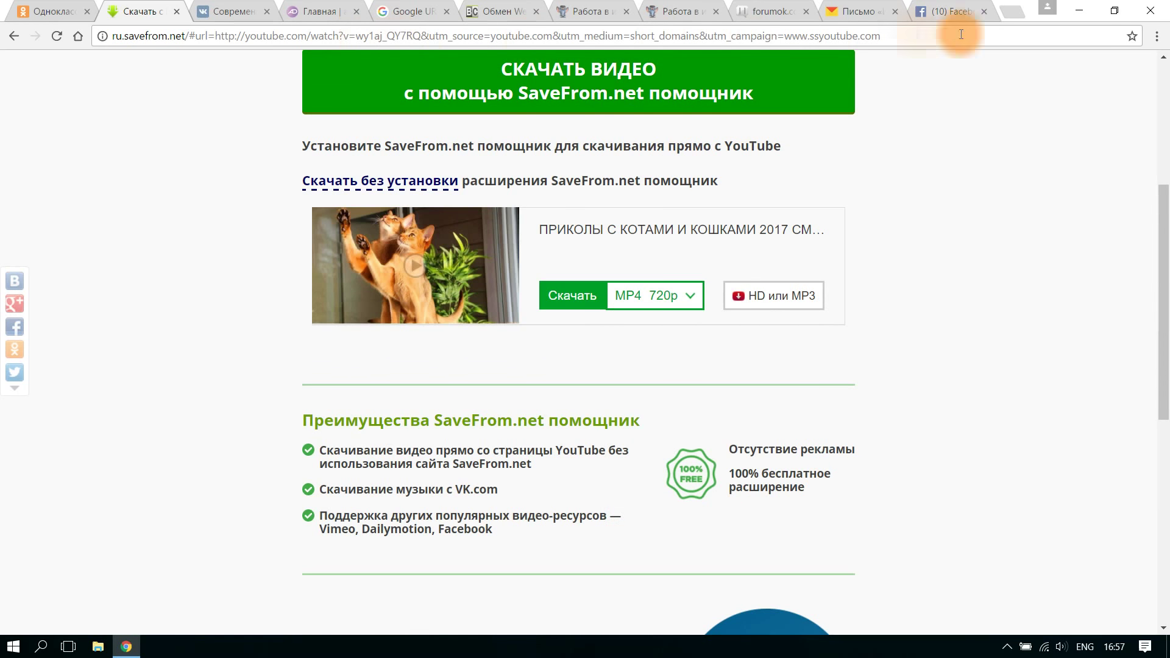
click(1069, 16)
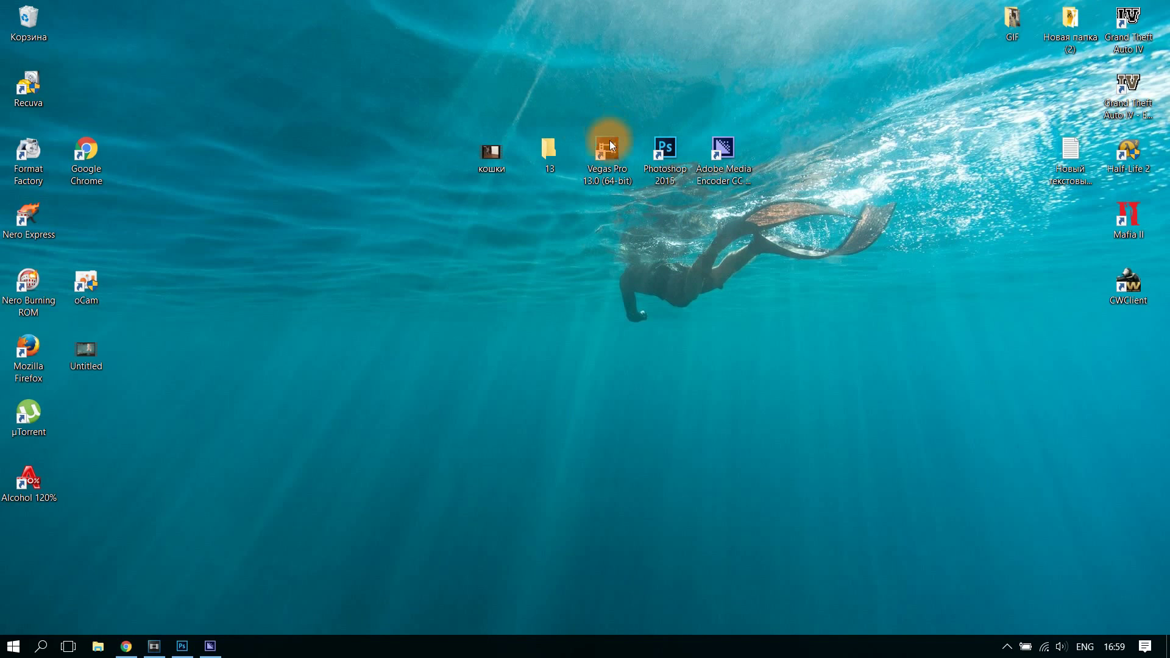
- Launch Vegas Pro 13.0 from its desktop shortcut and bring its window forward
click(612, 177)
double_click(610, 160)
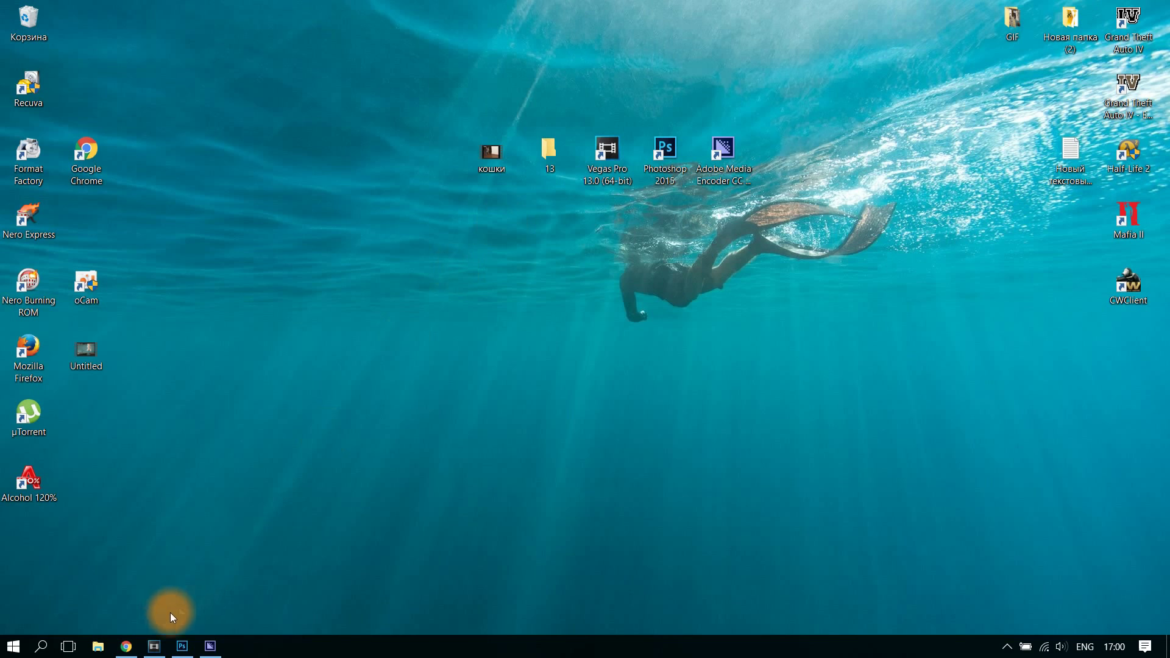
click(155, 648)
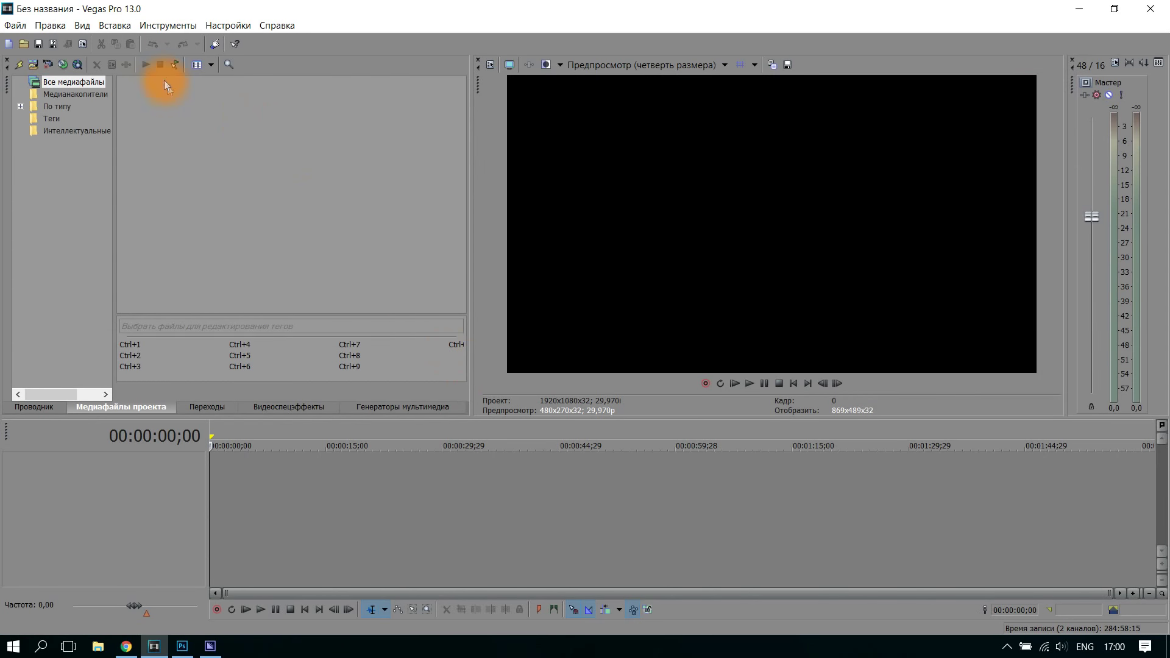
- Open кошки.mp4 from the desktop and match the project settings to the clip's 1280x720
click(17, 29)
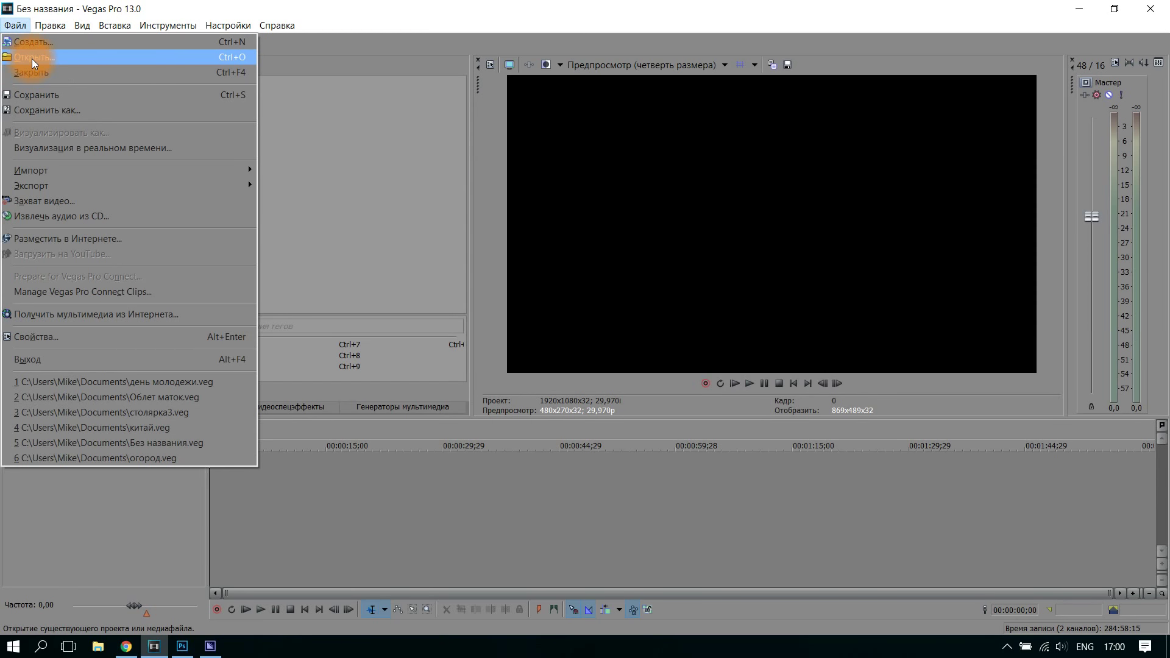
click(32, 58)
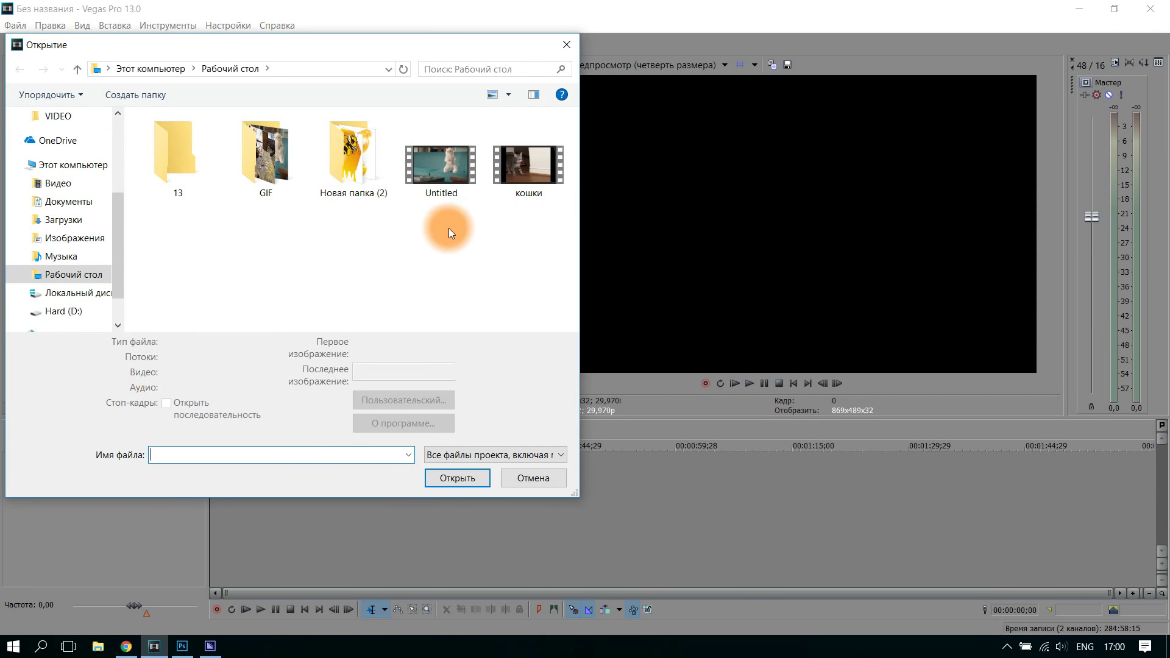
click(525, 166)
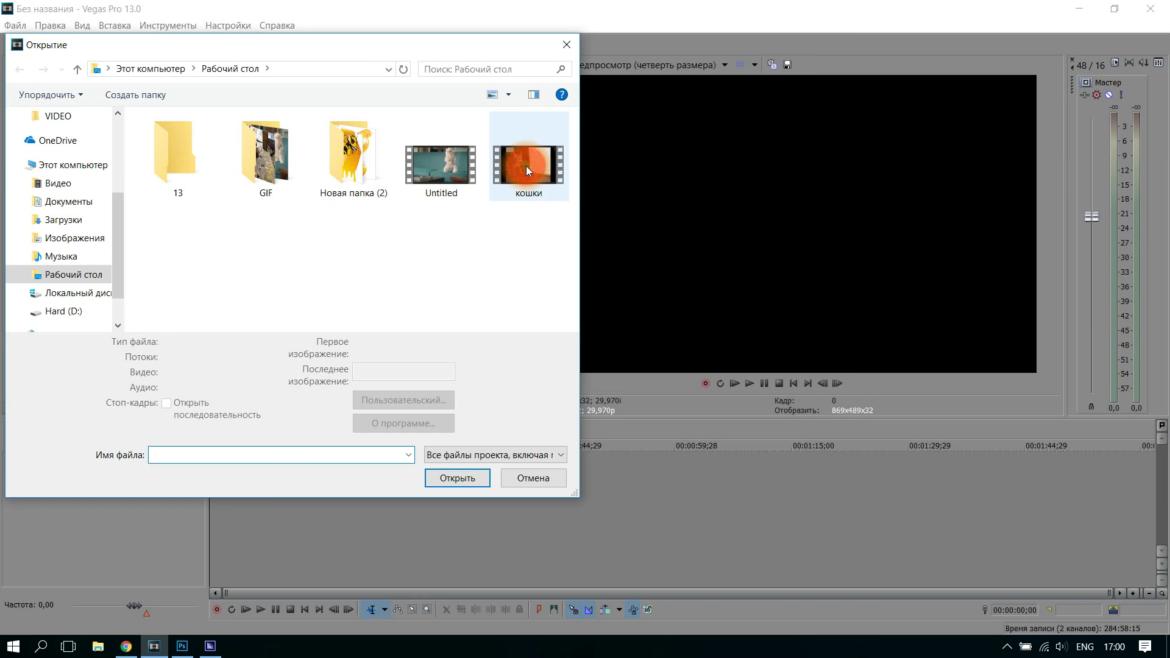
click(463, 473)
click(464, 497)
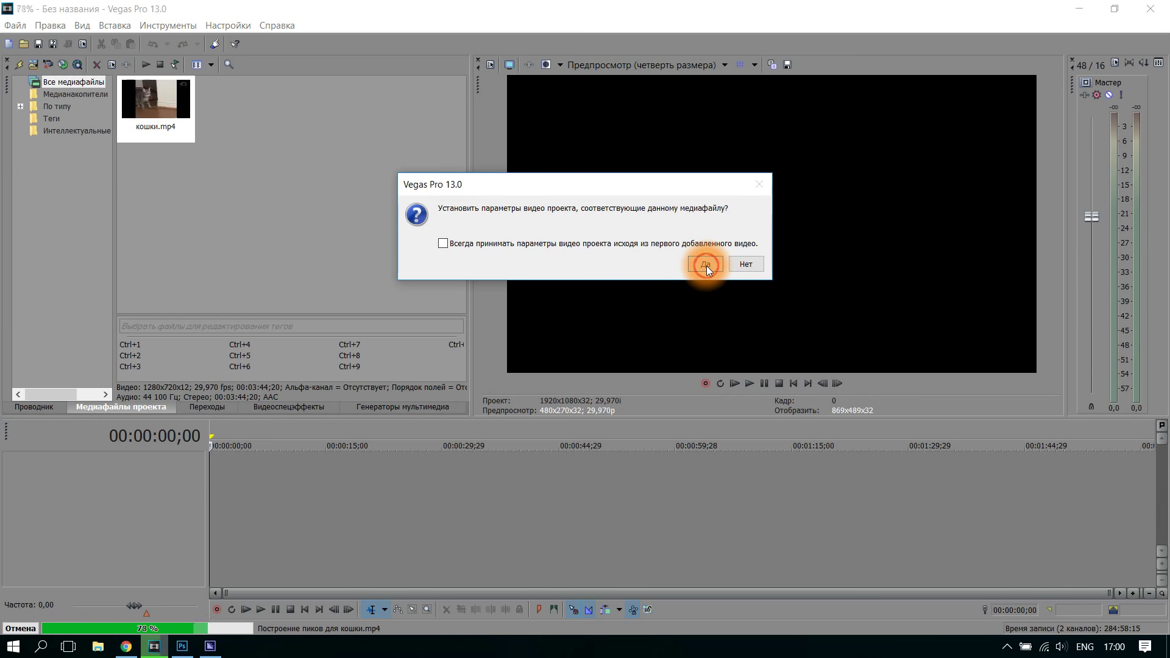
click(708, 266)
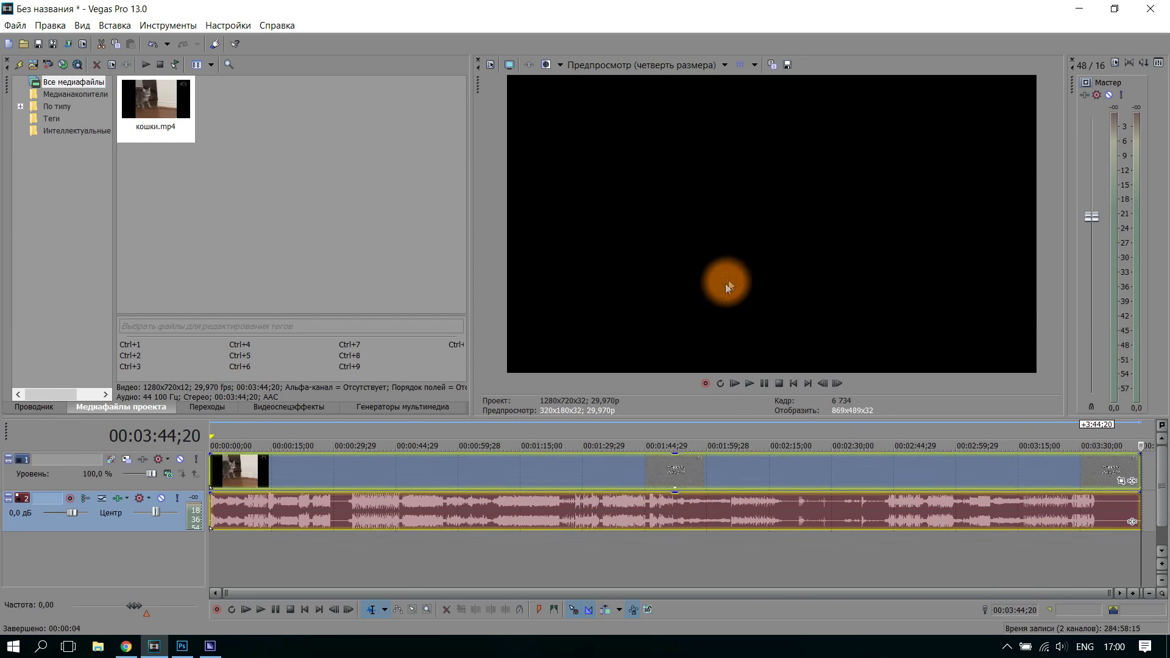
- Split the clip at 00:01:09;15 where the cat dances and delete the part before it
click(749, 383)
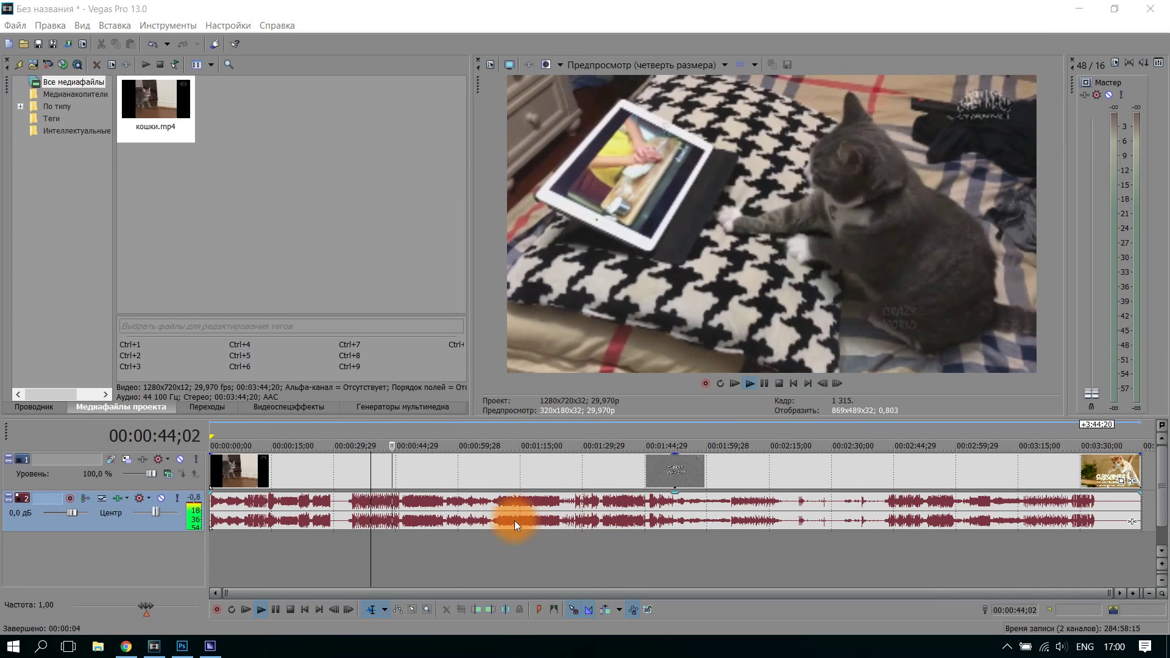
click(516, 540)
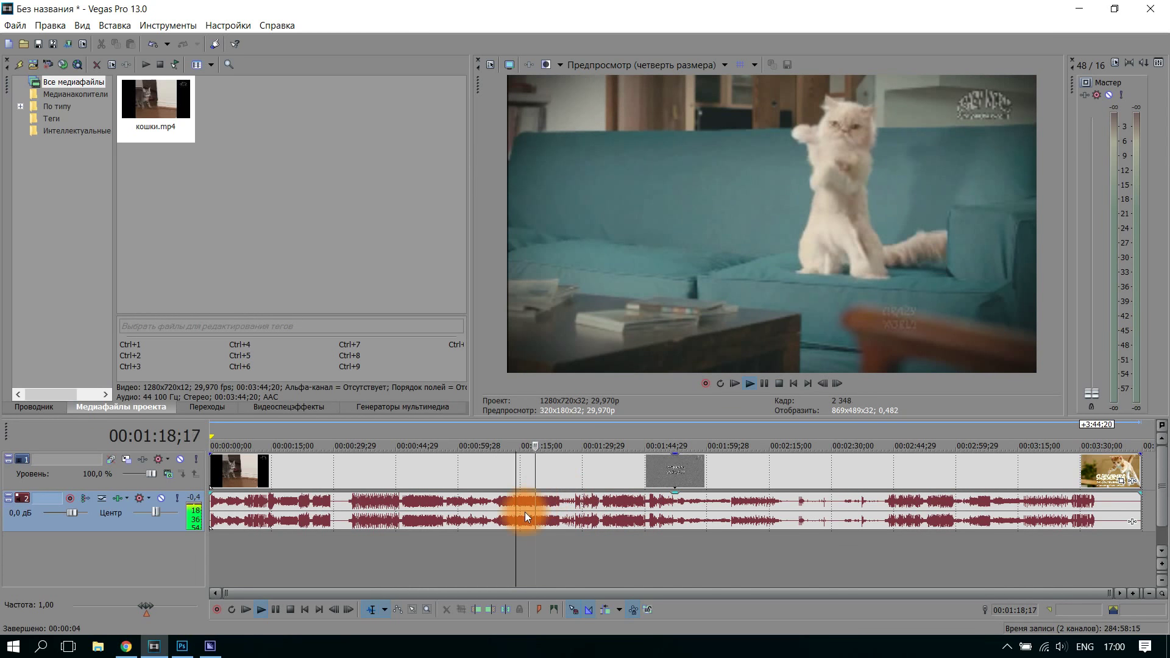
click(765, 384)
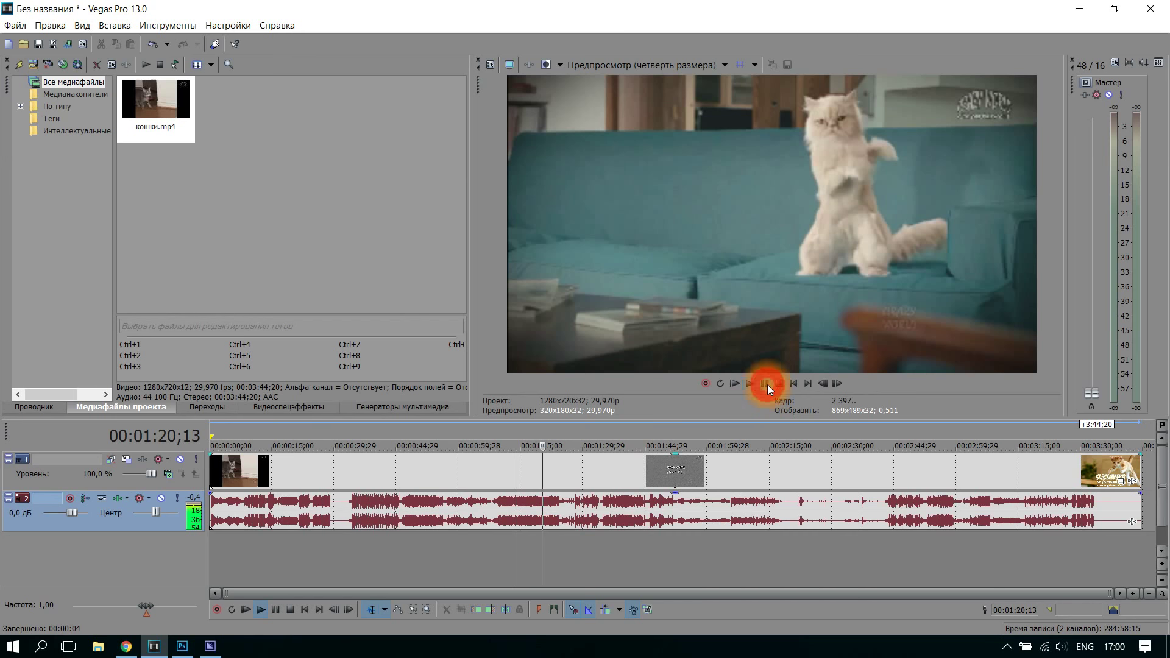
click(498, 539)
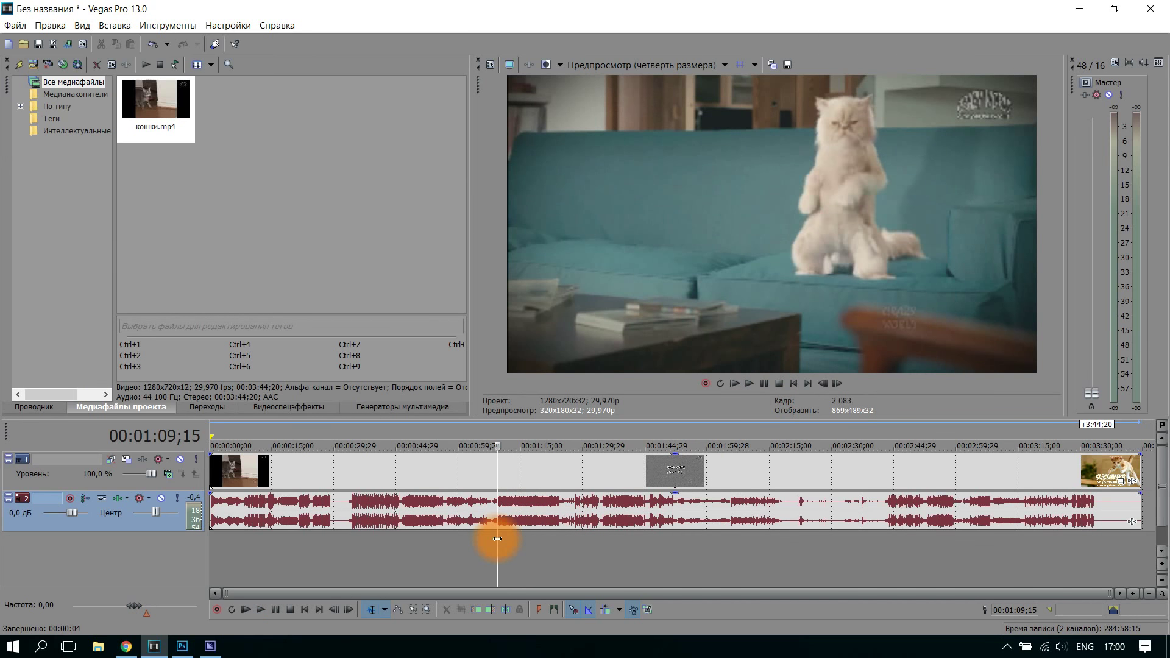
click(505, 612)
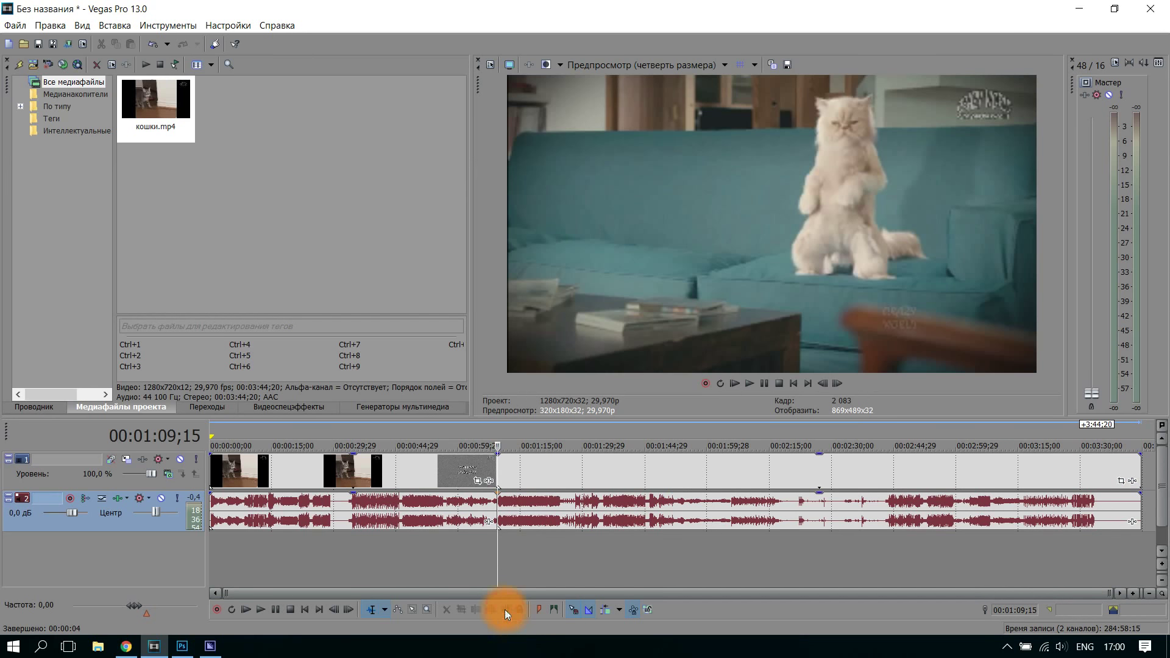
right_click(430, 467)
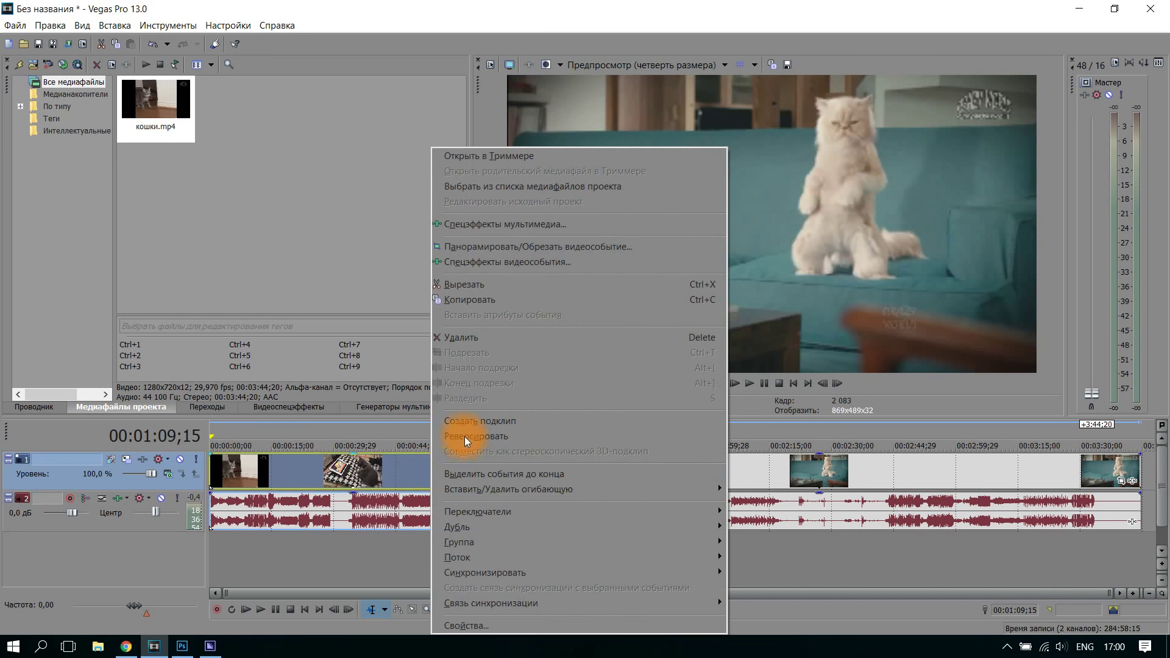
click(485, 341)
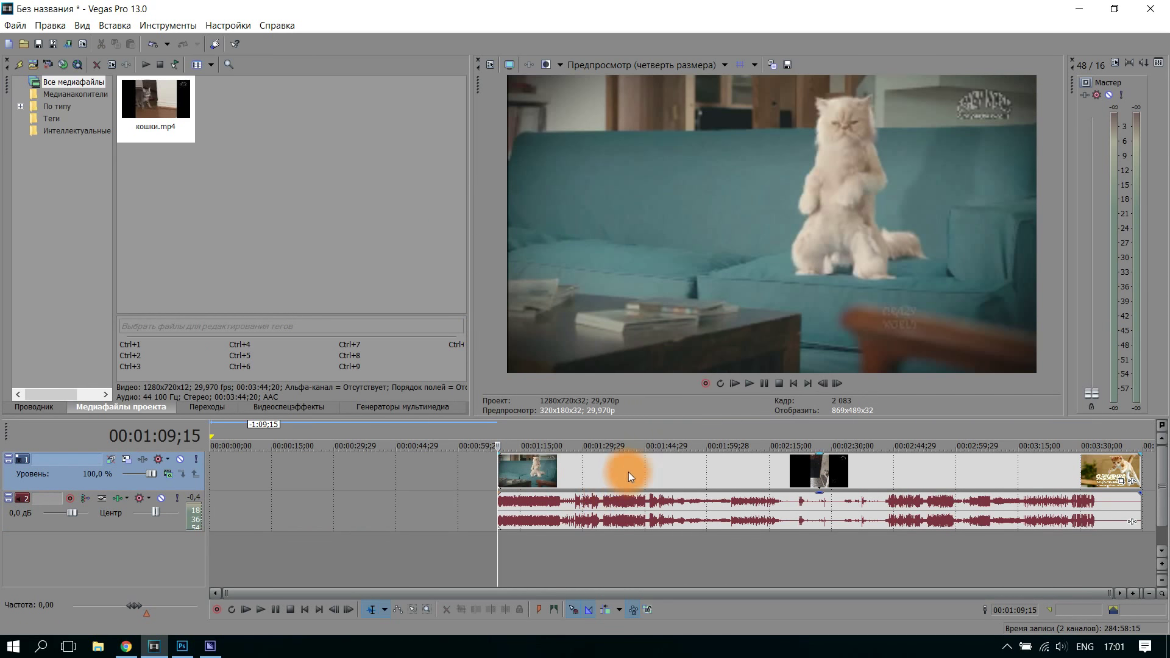
- Move the remaining clip to the timeline start, split at 00:00:05;16 and delete the rest
drag(628, 471, 278, 499)
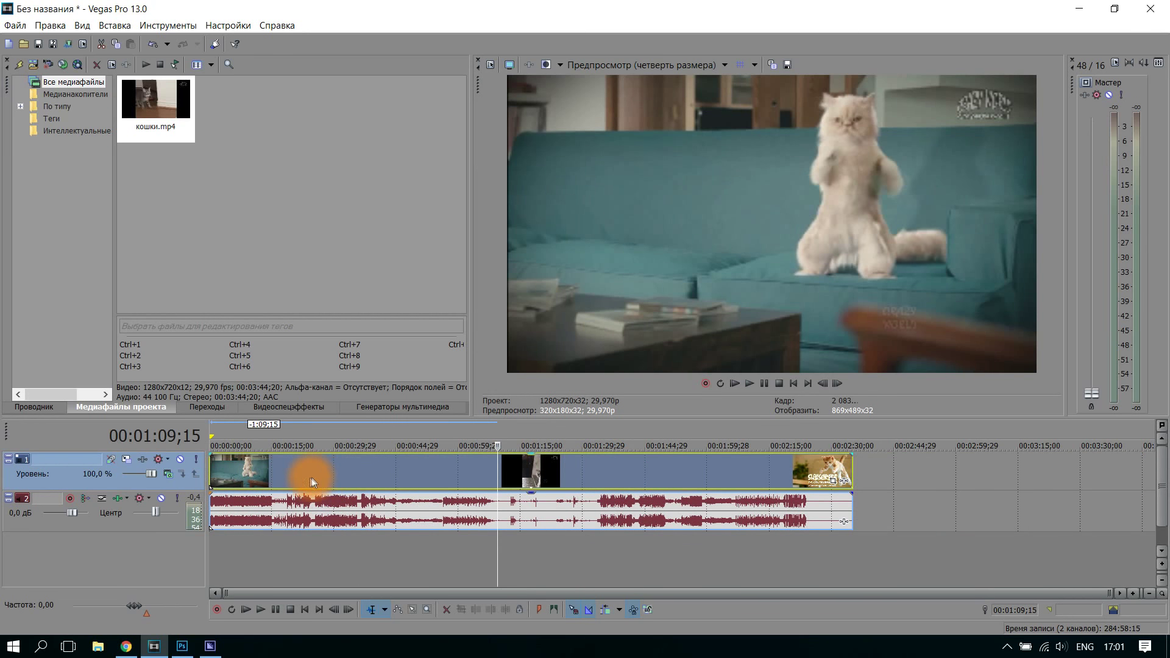
scroll(313, 527, up, 1)
scroll(314, 527, up, 1)
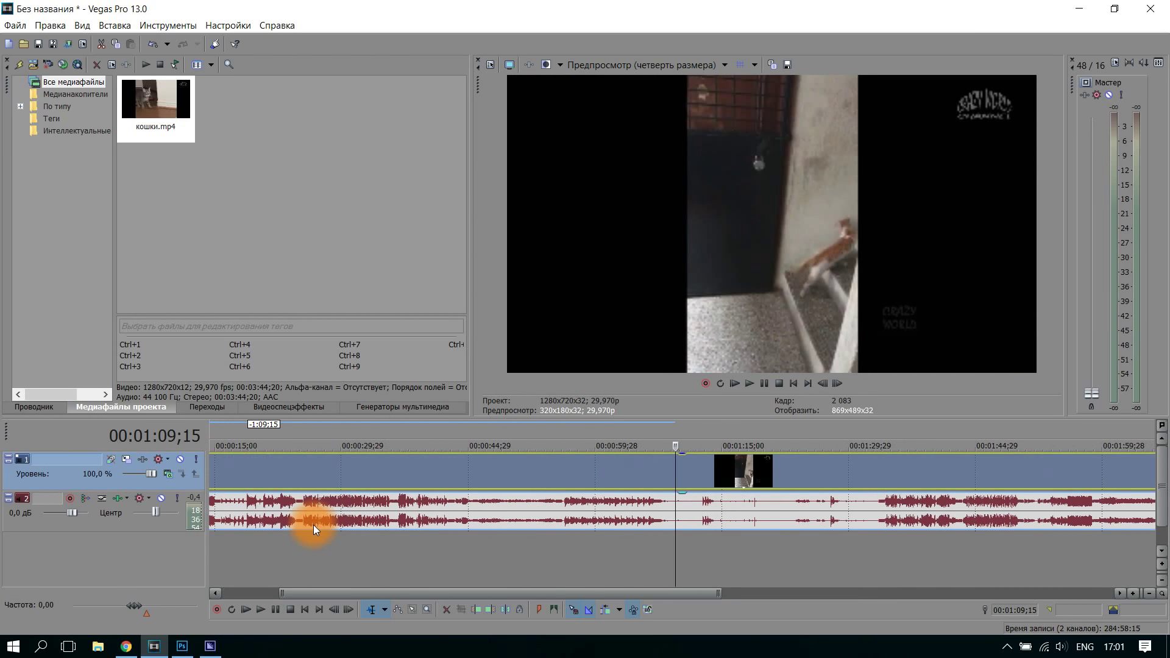
drag(396, 592, 303, 596)
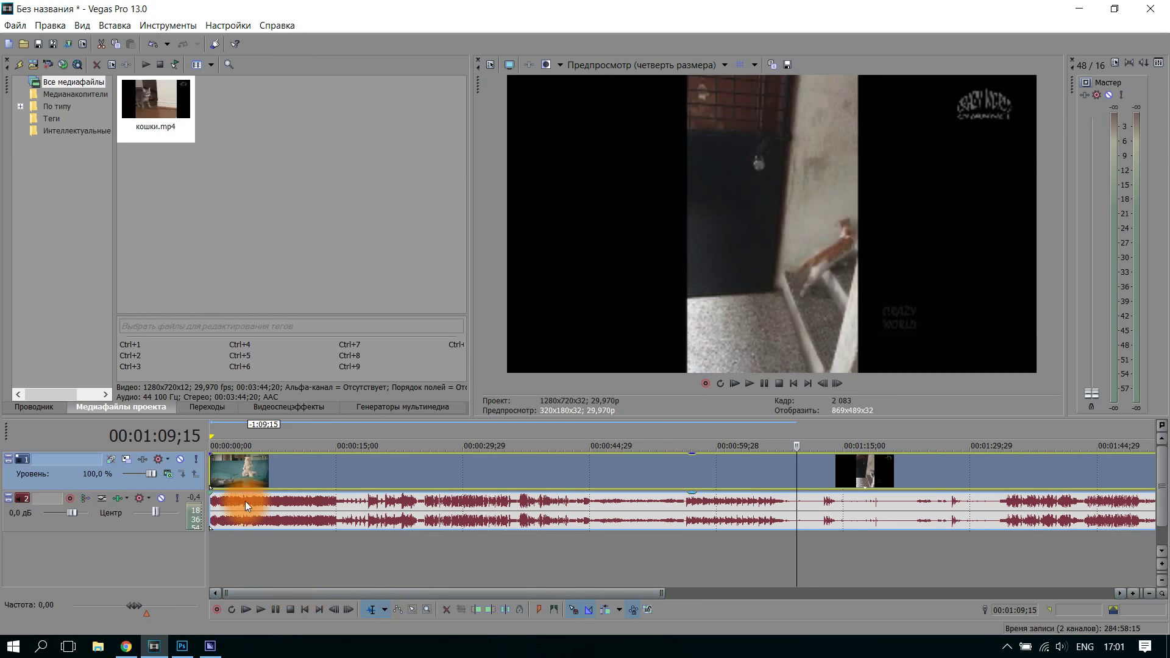
click(257, 470)
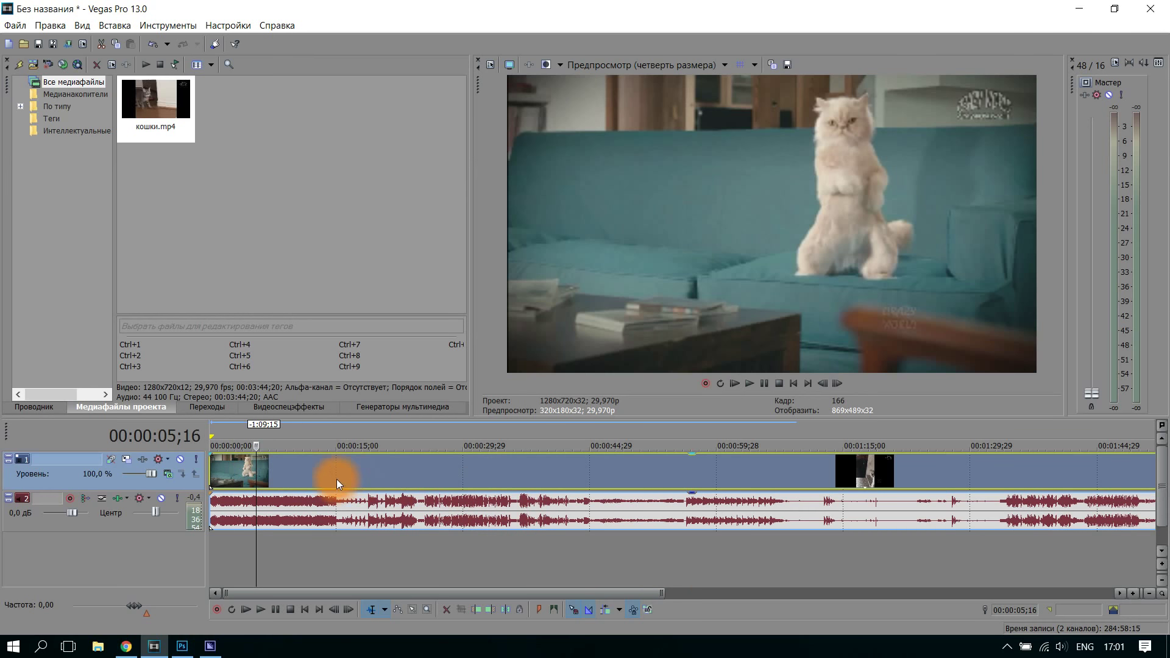
click(504, 609)
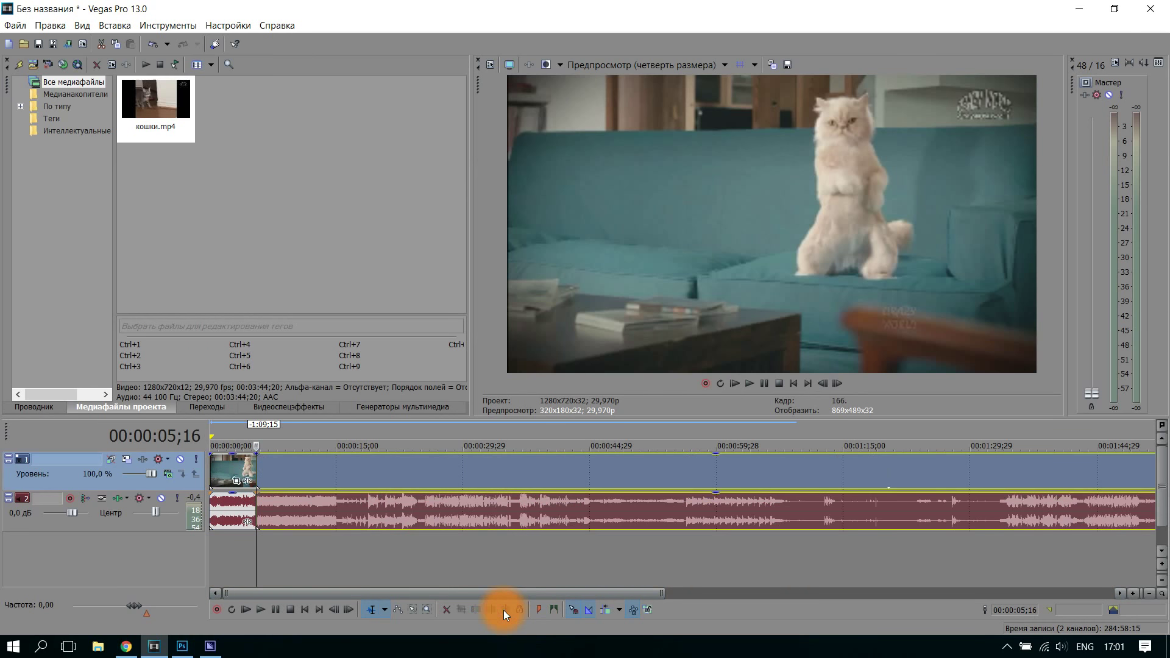
right_click(427, 475)
click(498, 339)
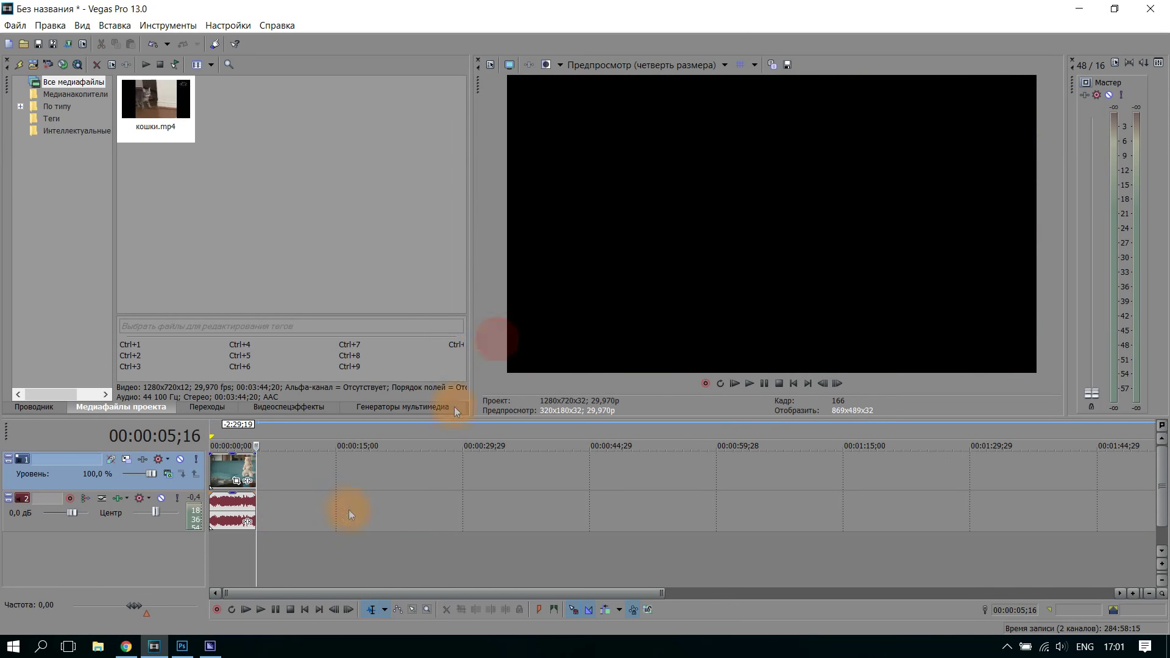
- Turn the clip's audio volume all the way down and play the trimmed clip from the start
scroll(274, 505, up, 4)
scroll(345, 533, up, 3)
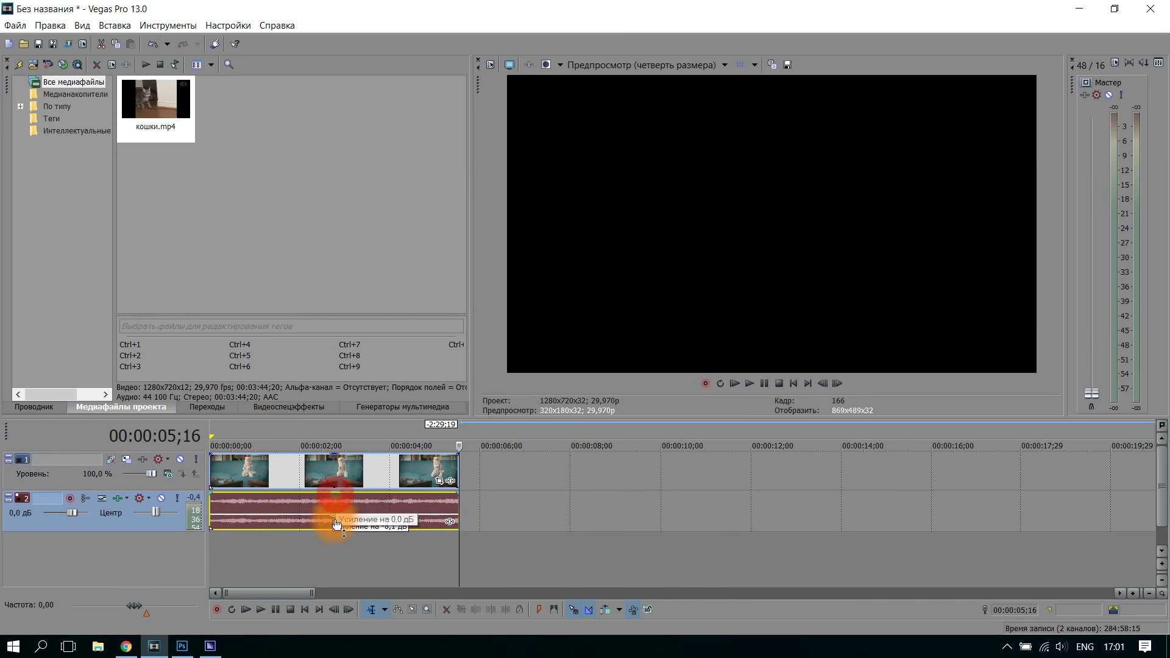
drag(337, 500, 340, 537)
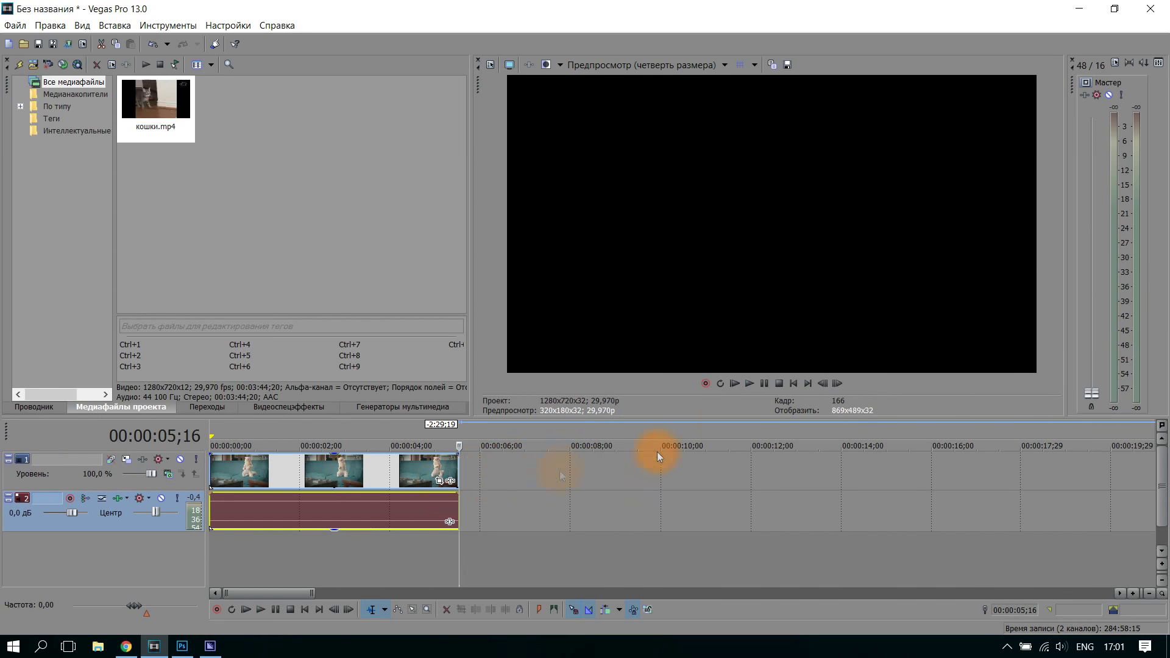
click(795, 385)
click(752, 384)
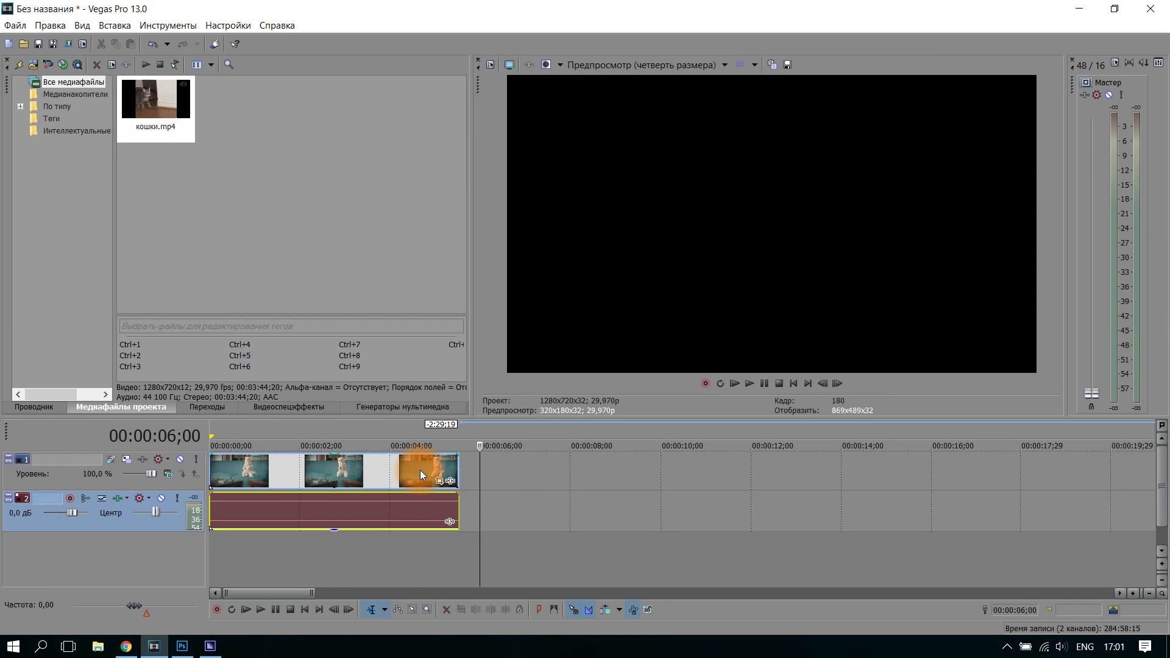
- Render to Untitled.mp4 on the Desktop with Internet 1280x720-30p, overwriting the existing file
click(68, 45)
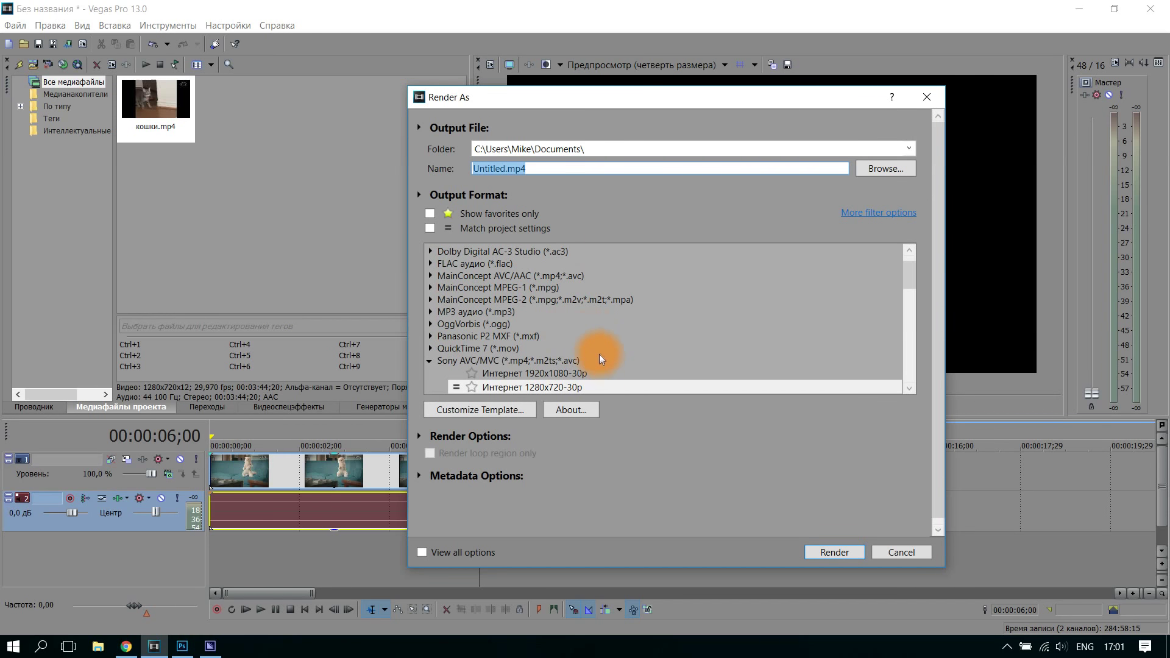
click(522, 381)
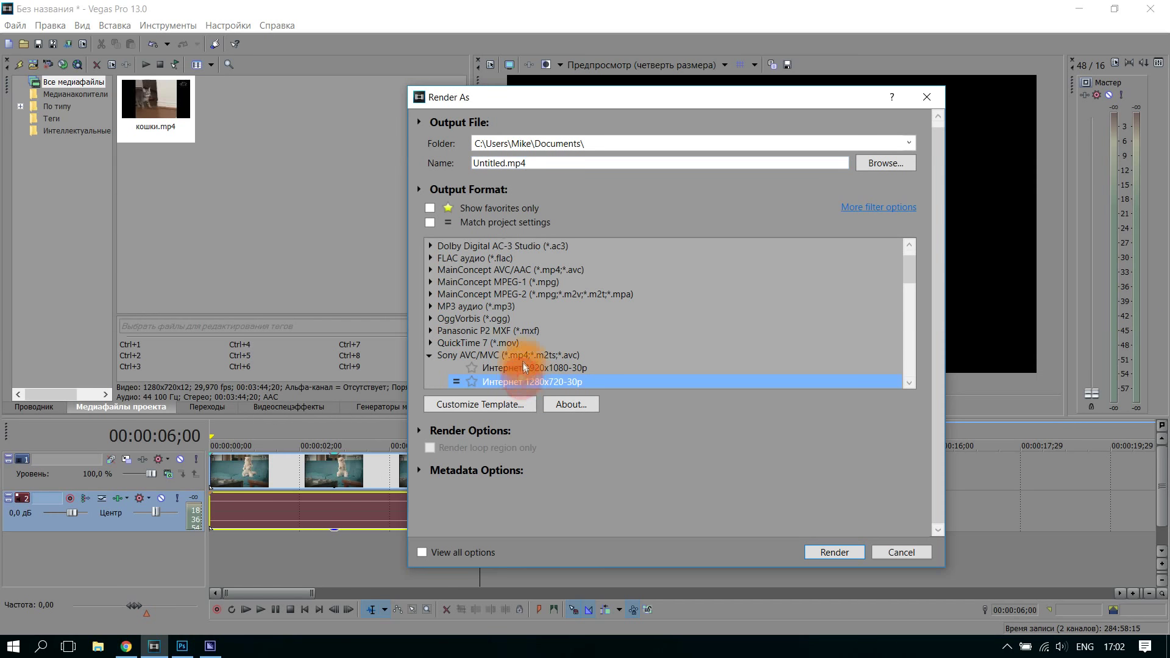
click(873, 164)
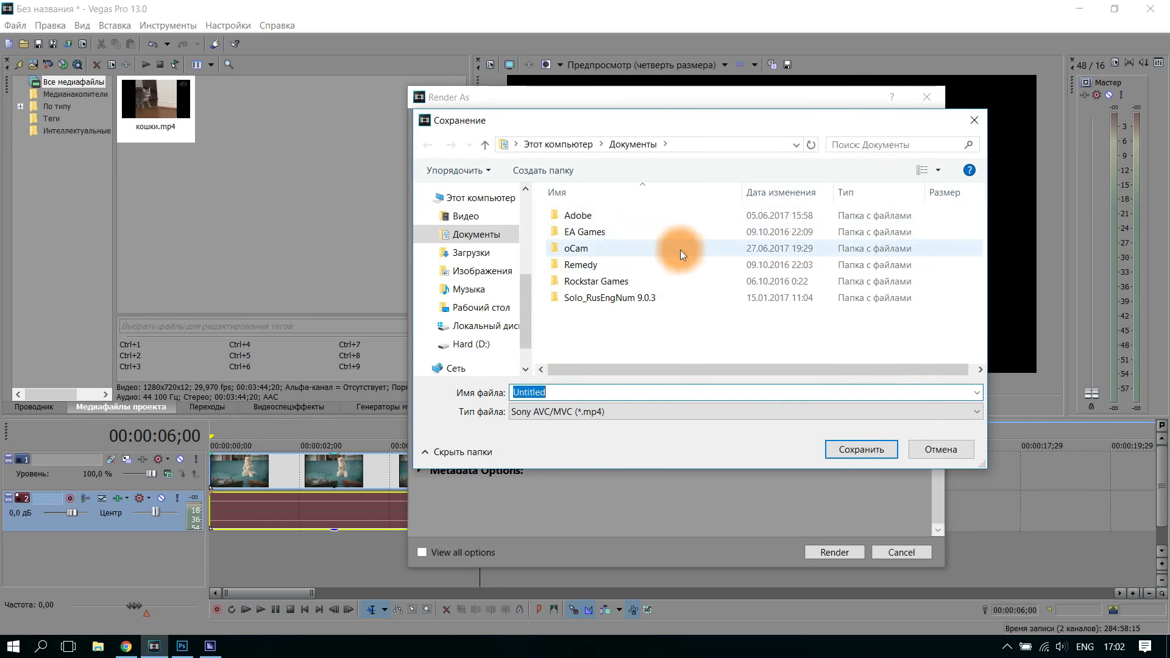
click(487, 308)
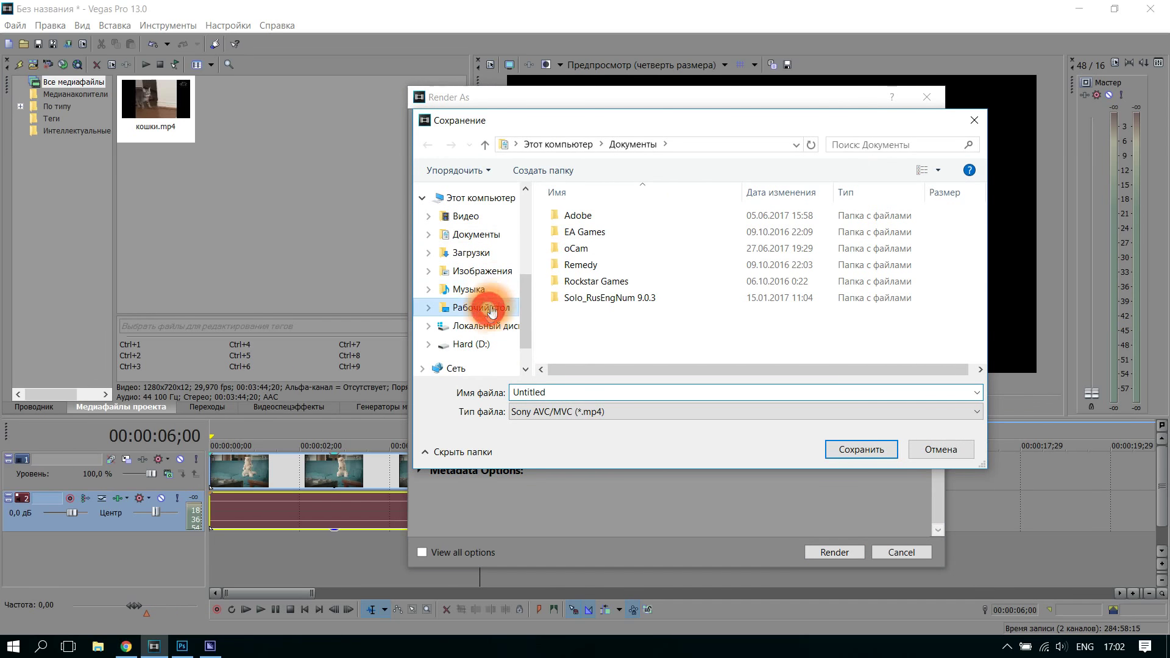
click(866, 450)
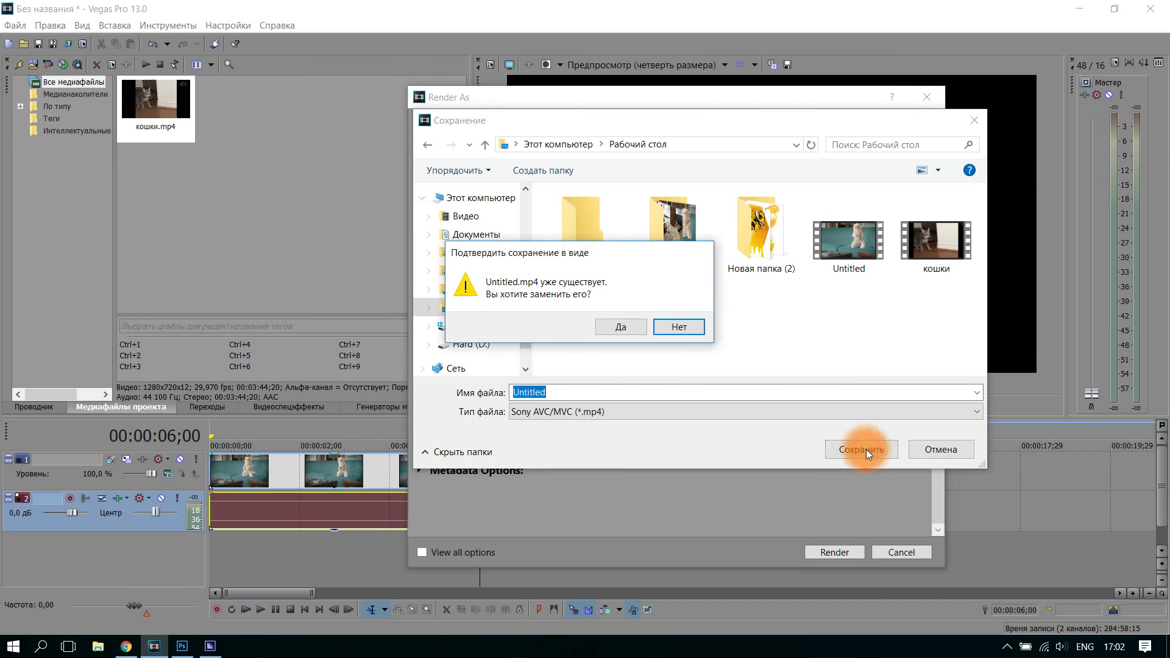
click(630, 329)
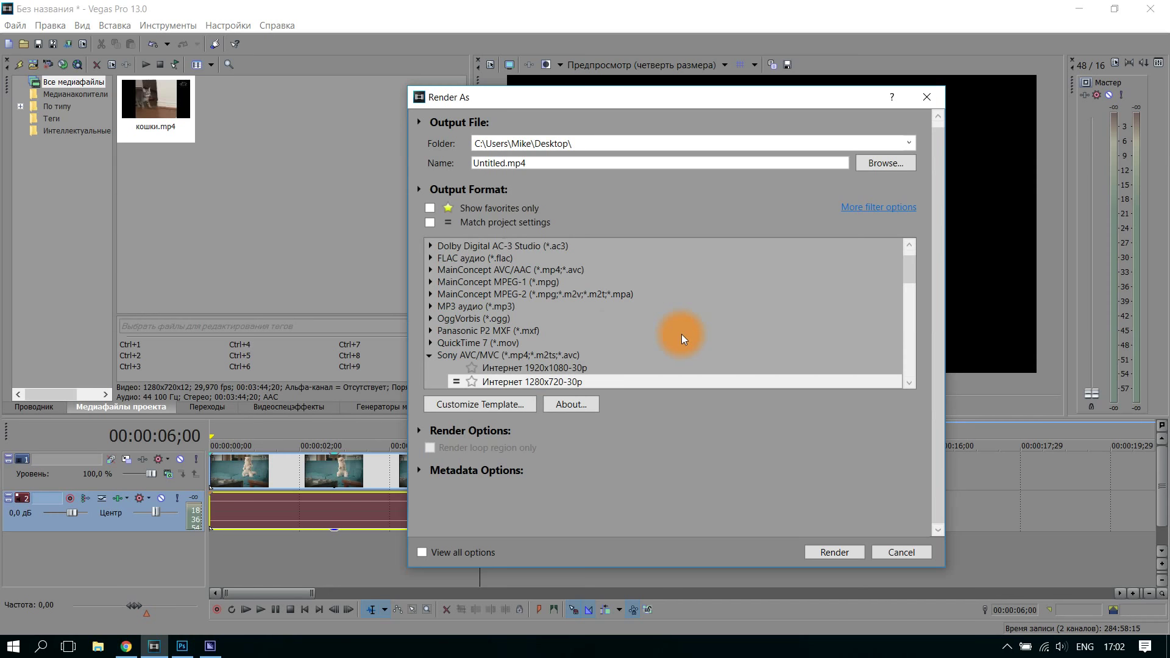
click(836, 553)
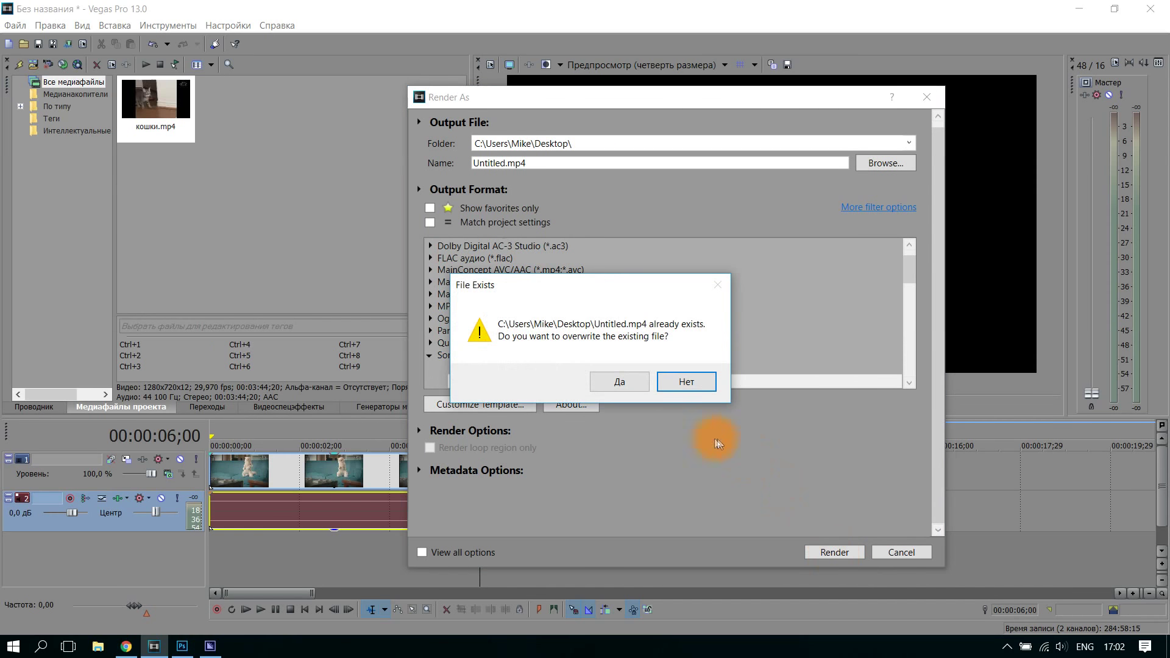
click(621, 381)
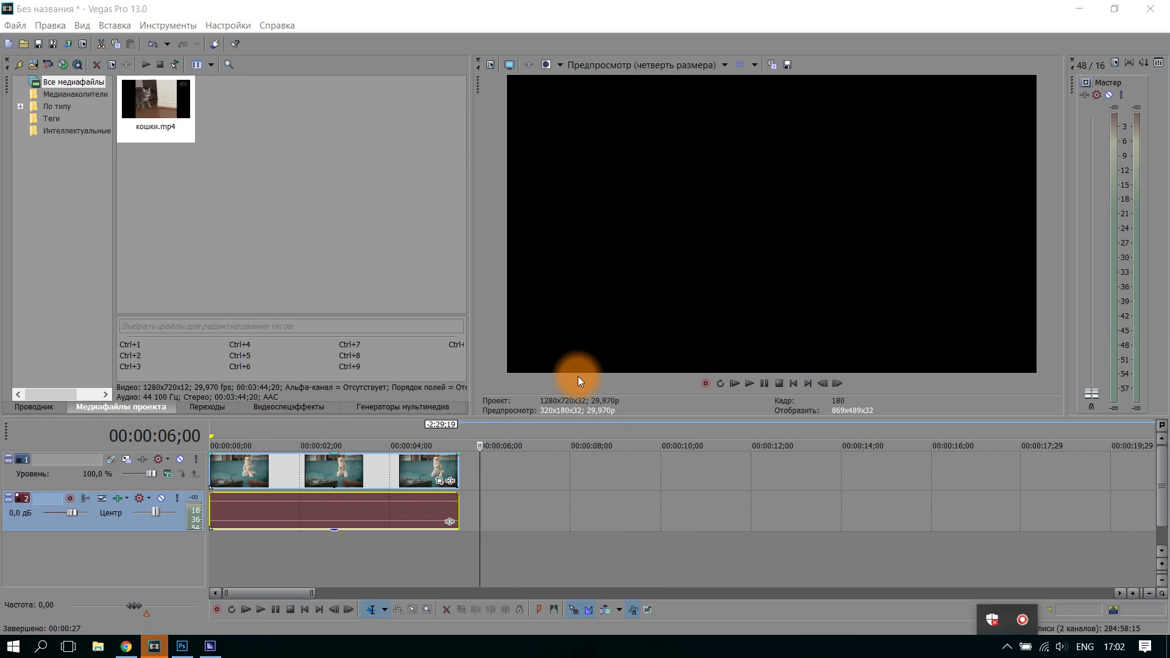
- Play the rendered Untitled video from the desktop in Кино и ТВ, then close the player
click(412, 237)
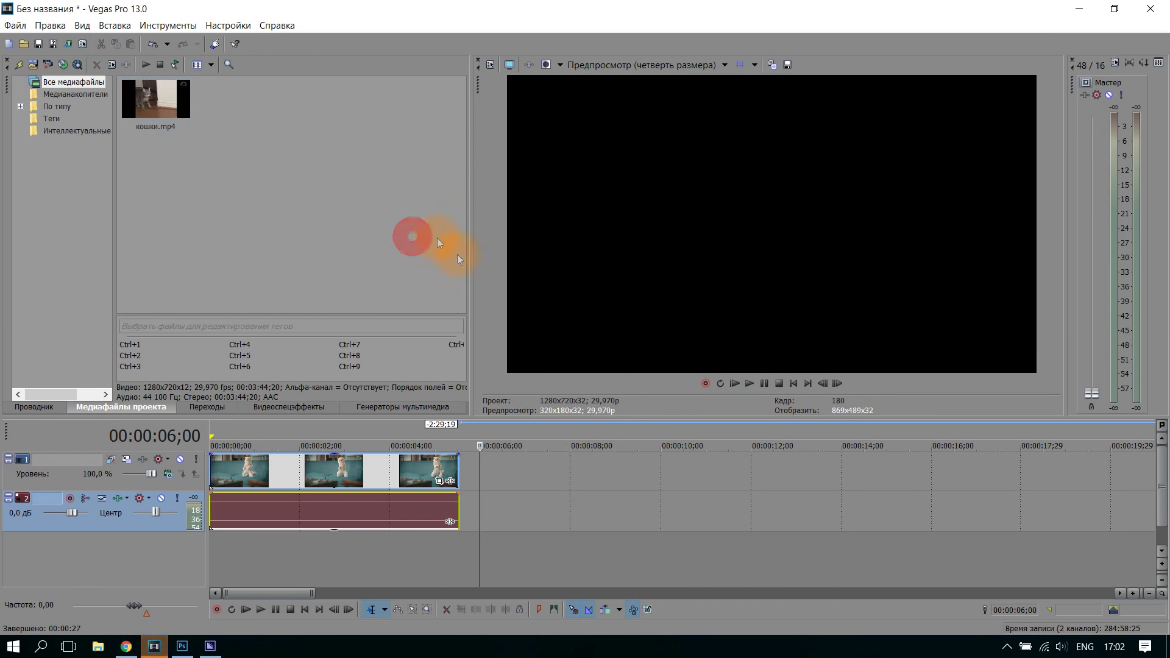
click(1085, 8)
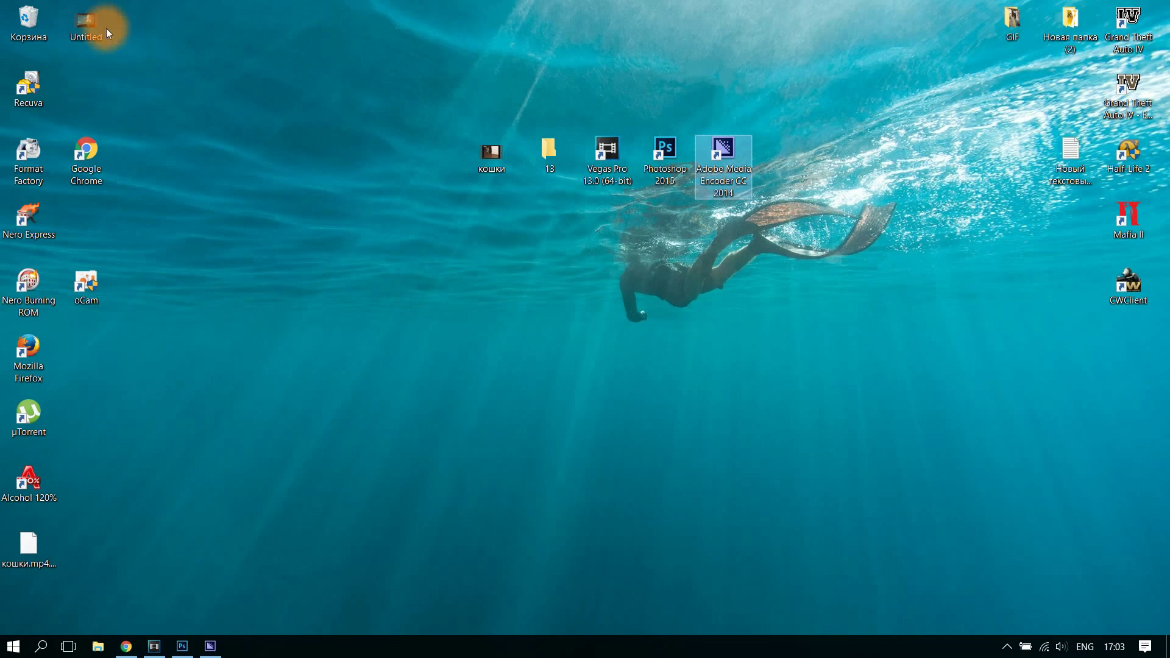
mouse_move(91, 25)
mouse_down()
mouse_move(504, 232)
mouse_move(506, 220)
mouse_up()
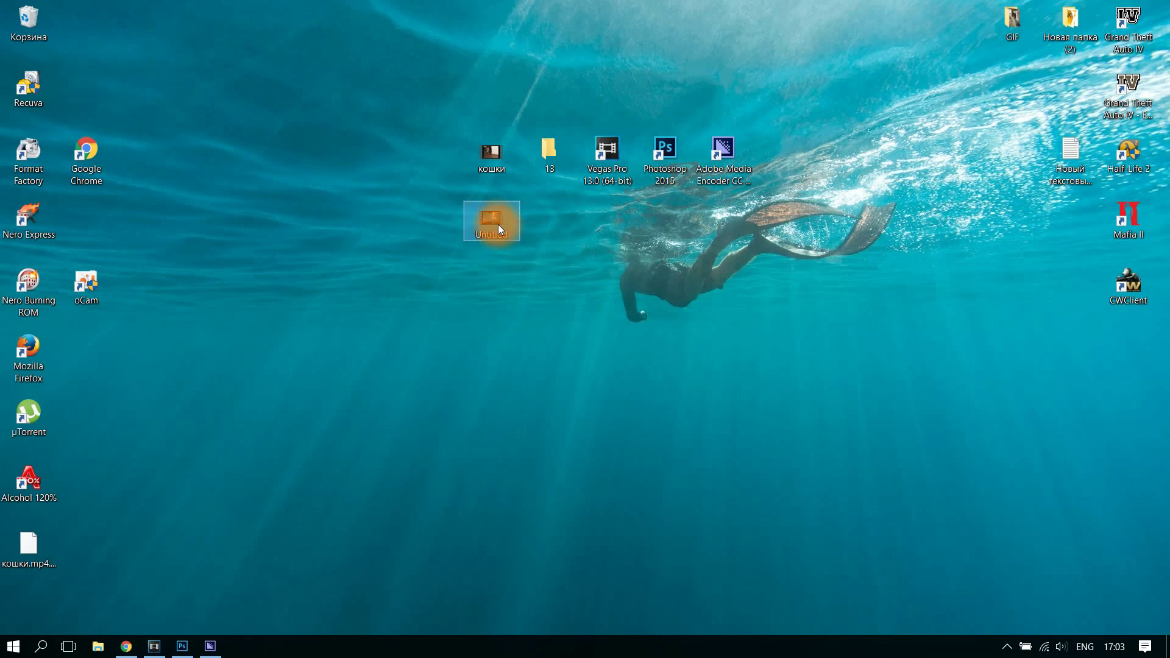
double_click(495, 219)
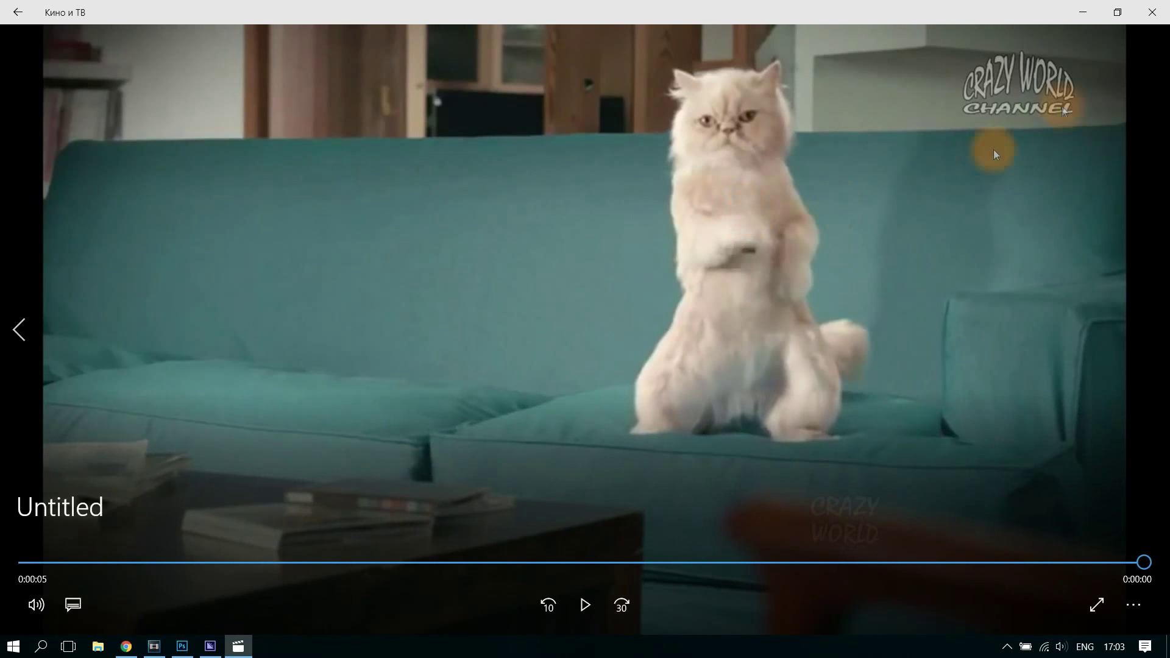
click(1152, 17)
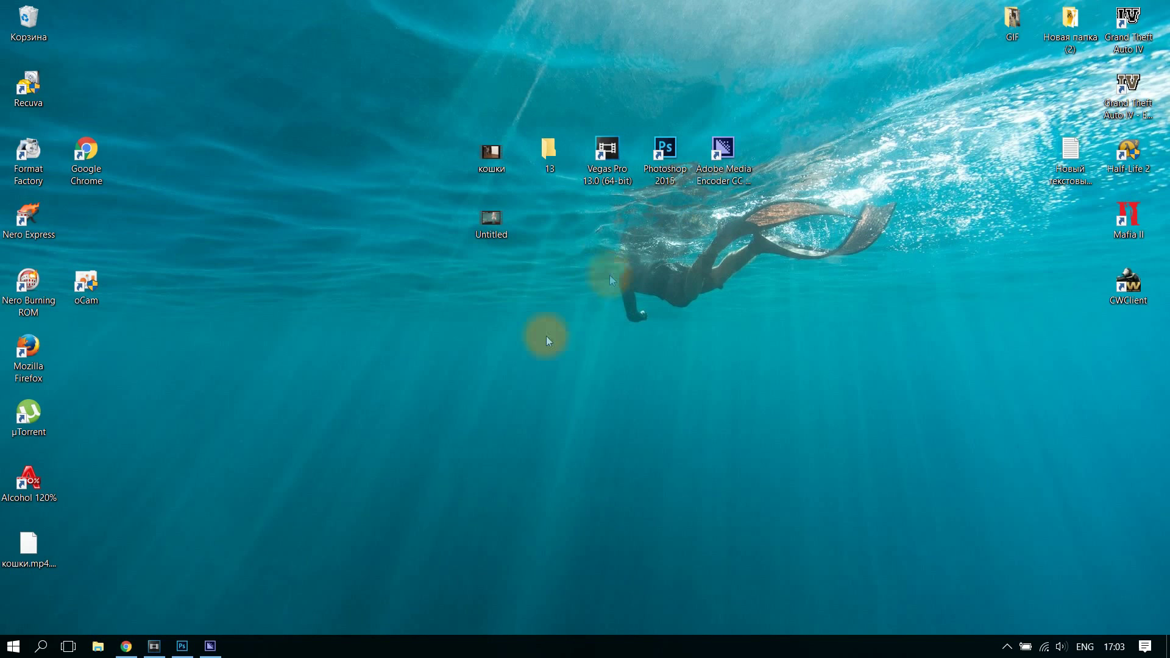
- Add Untitled.mp4 from the Desktop to the Media Encoder queue
click(212, 649)
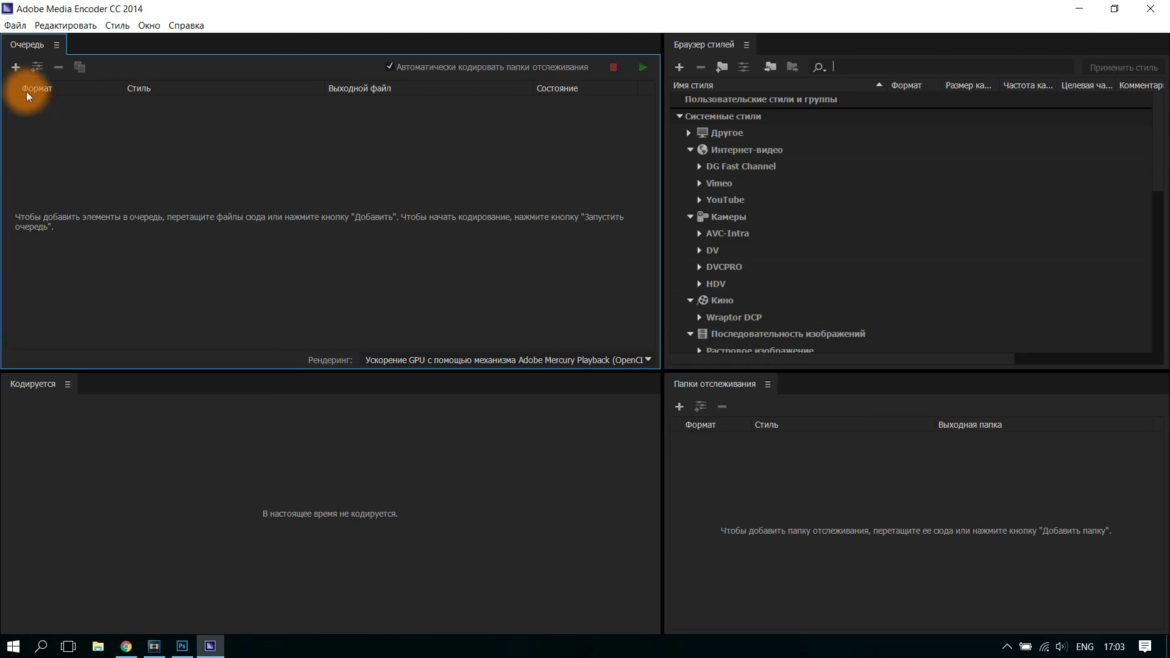
click(16, 67)
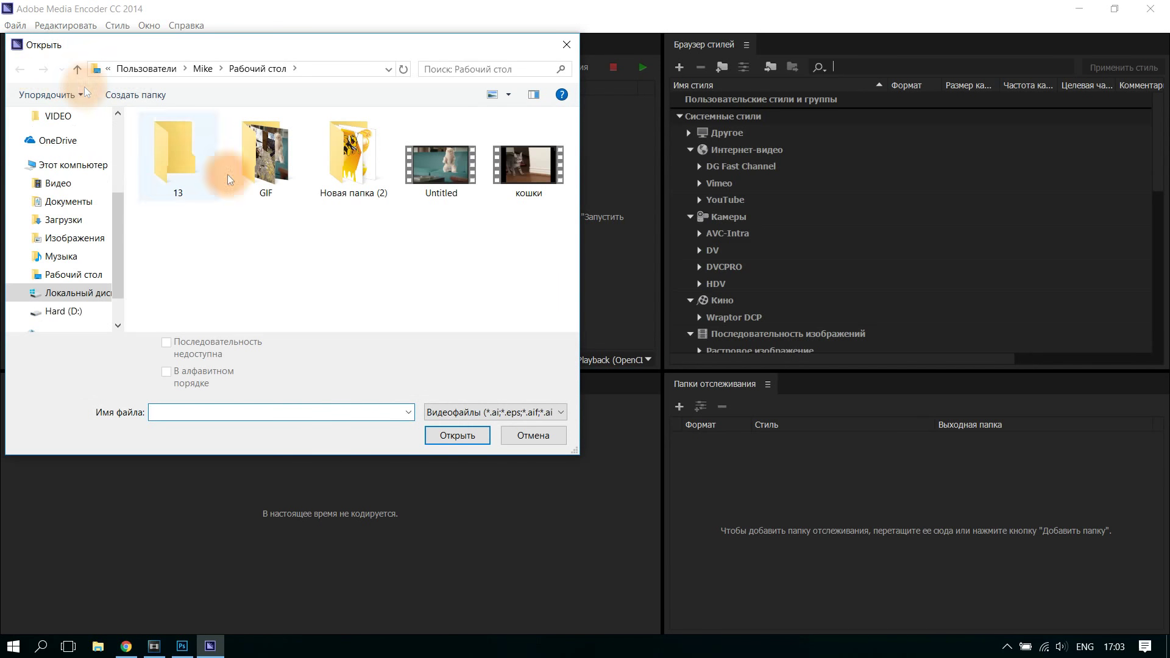
click(438, 173)
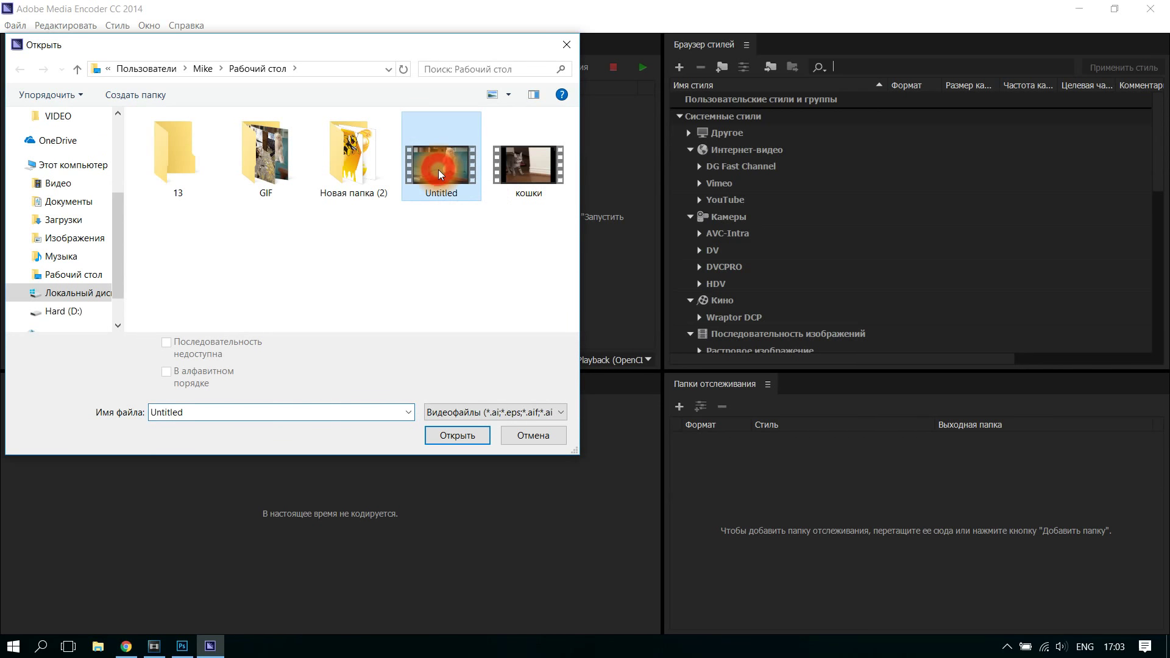
click(458, 435)
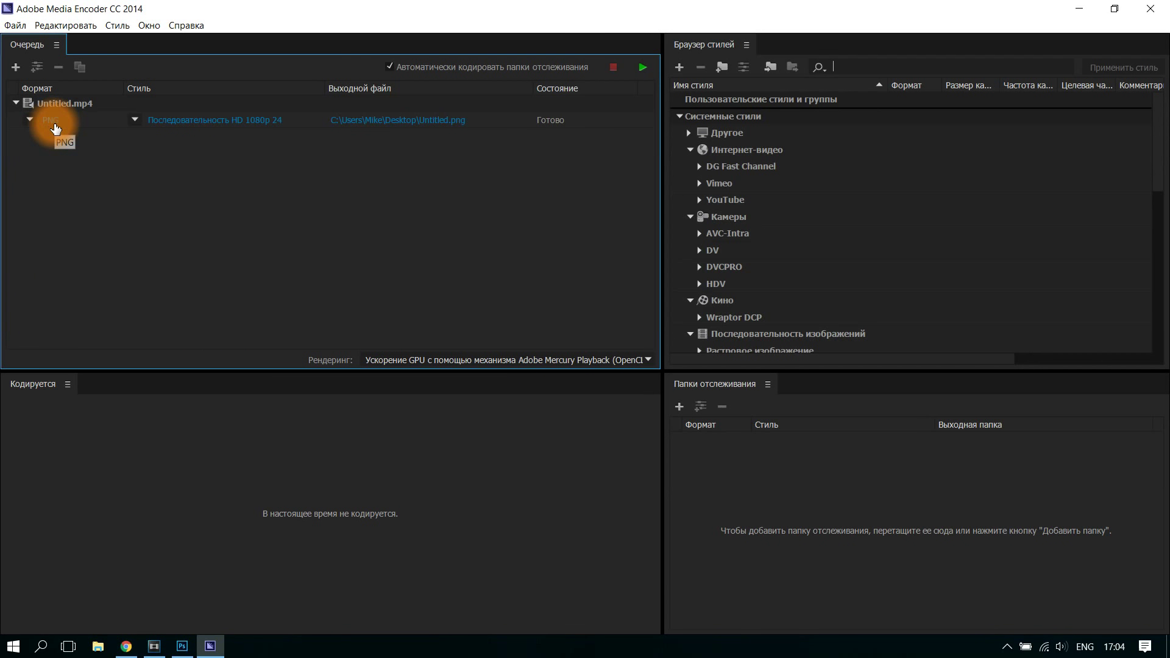
- Keep the HD 1080p 24 style, save the PNG frames into desktop folder 13, and start encoding
click(135, 120)
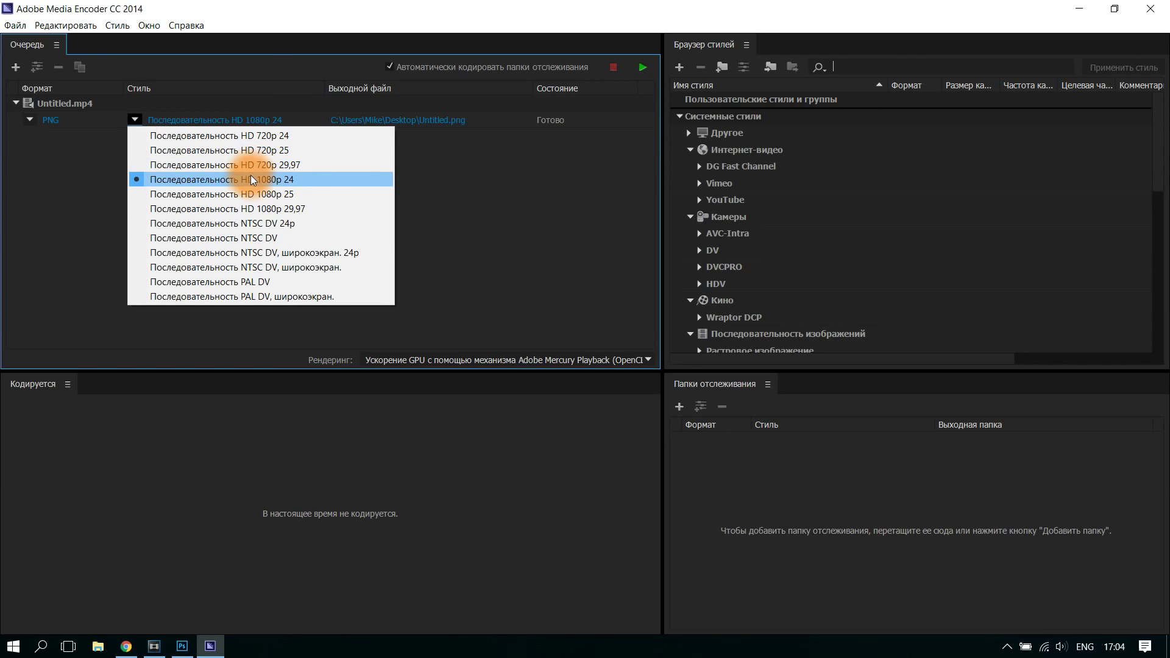
click(418, 193)
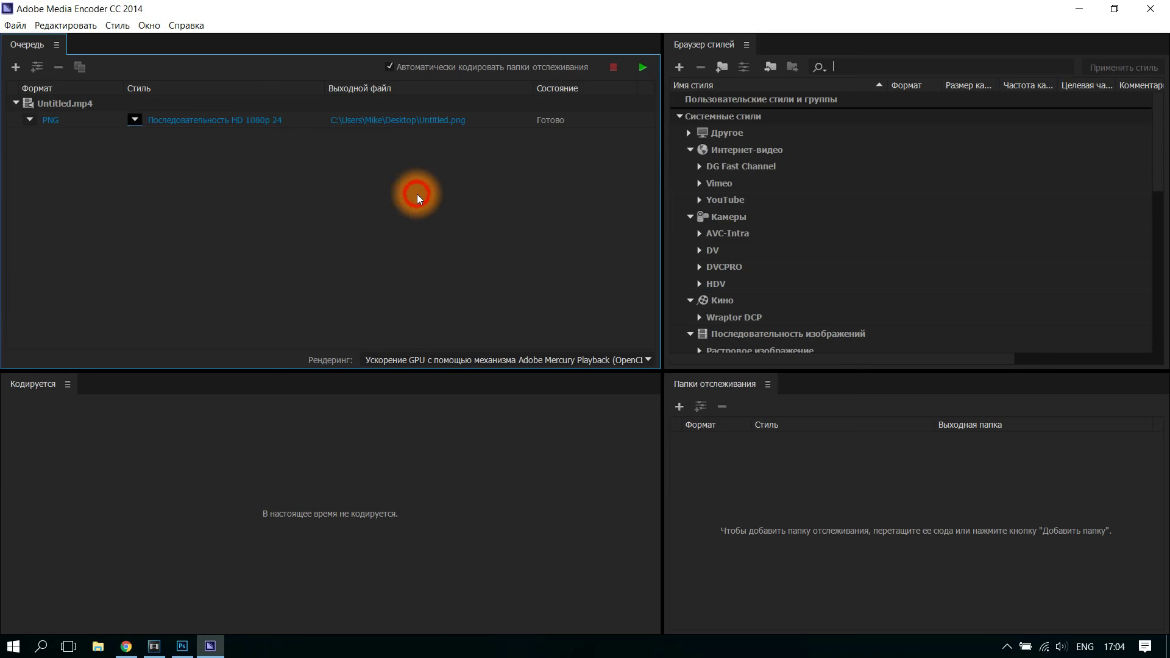
click(455, 119)
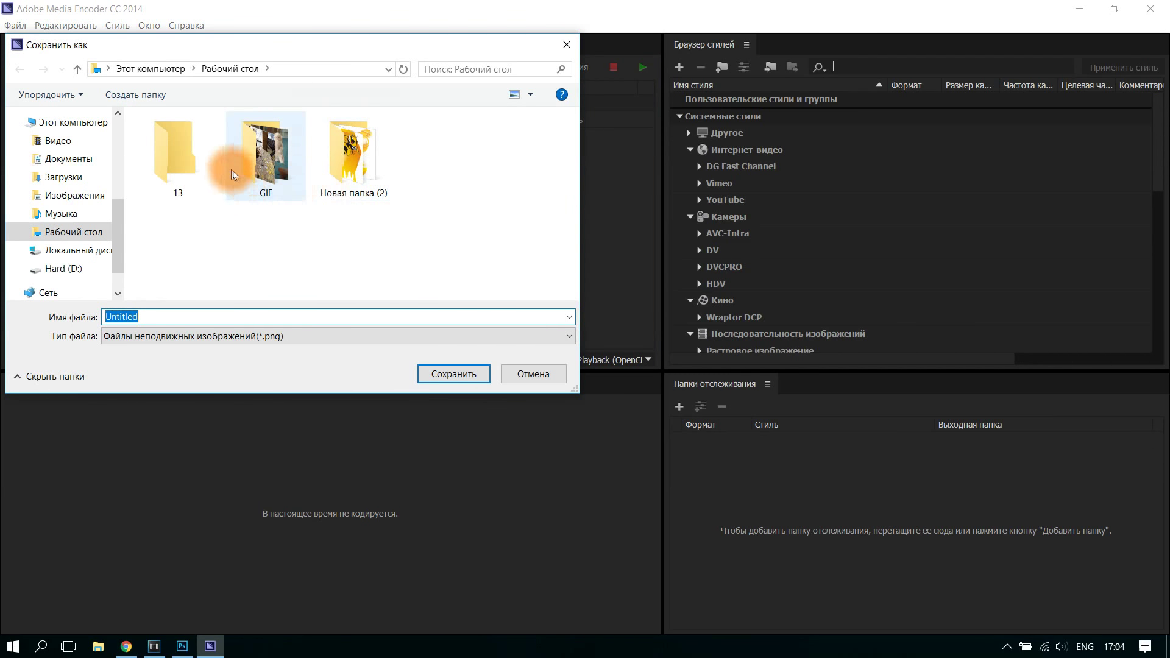
click(175, 150)
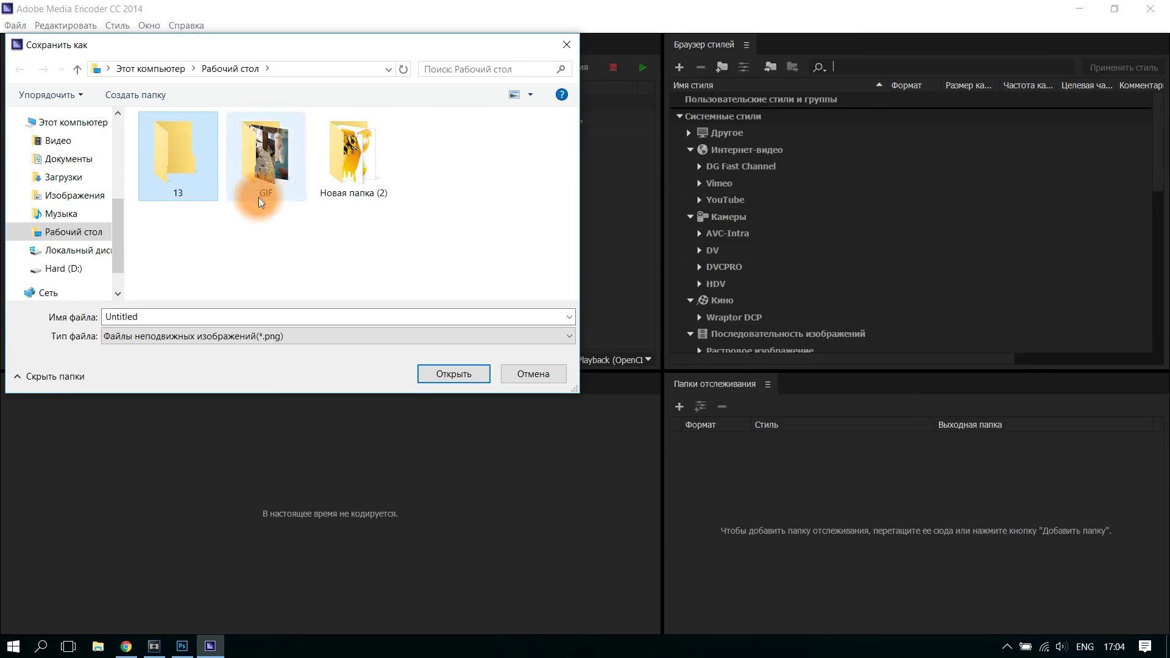
click(460, 373)
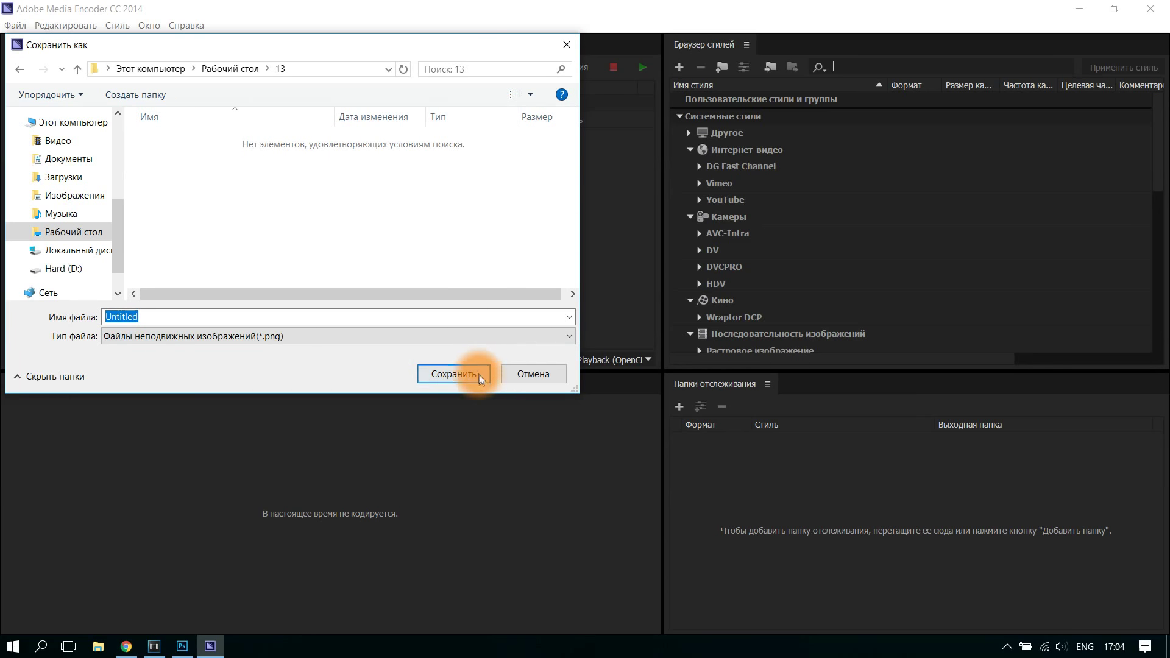
click(469, 374)
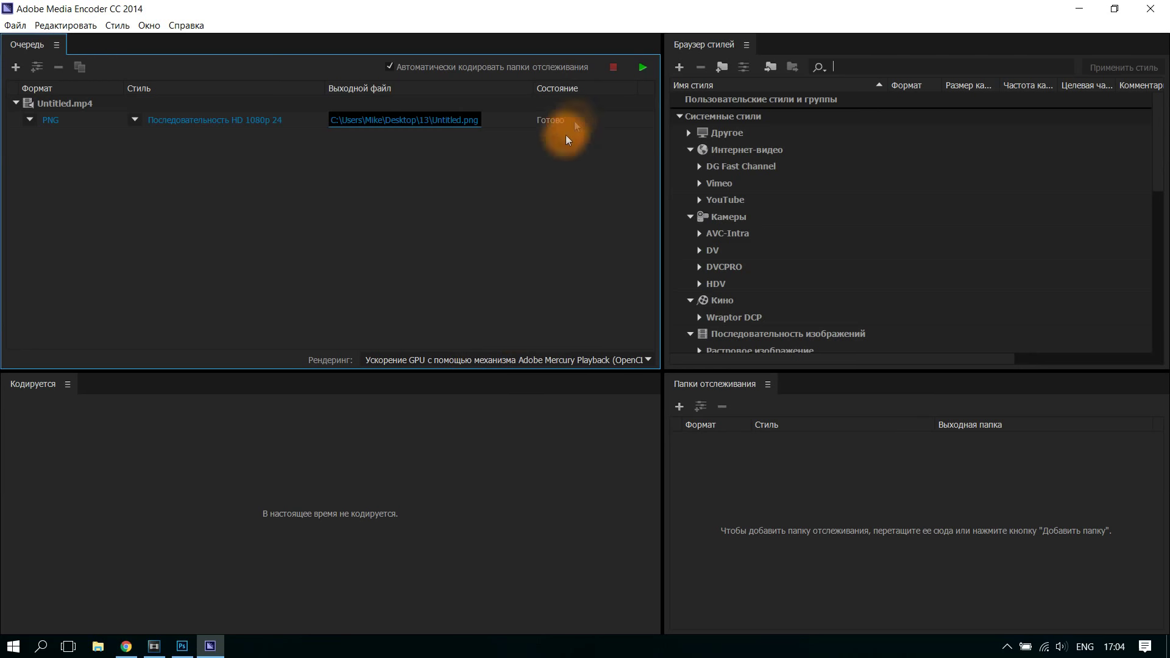
click(642, 67)
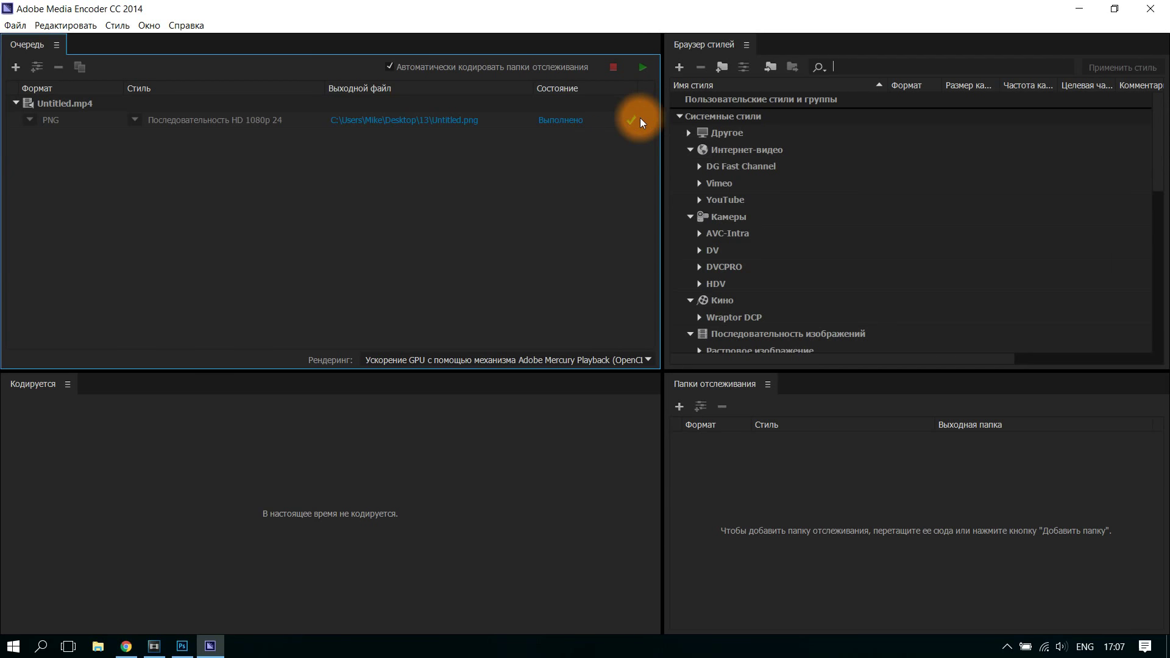
- Open folder 13 from the desktop and scroll through its PNG frames to Untitled132
click(1080, 8)
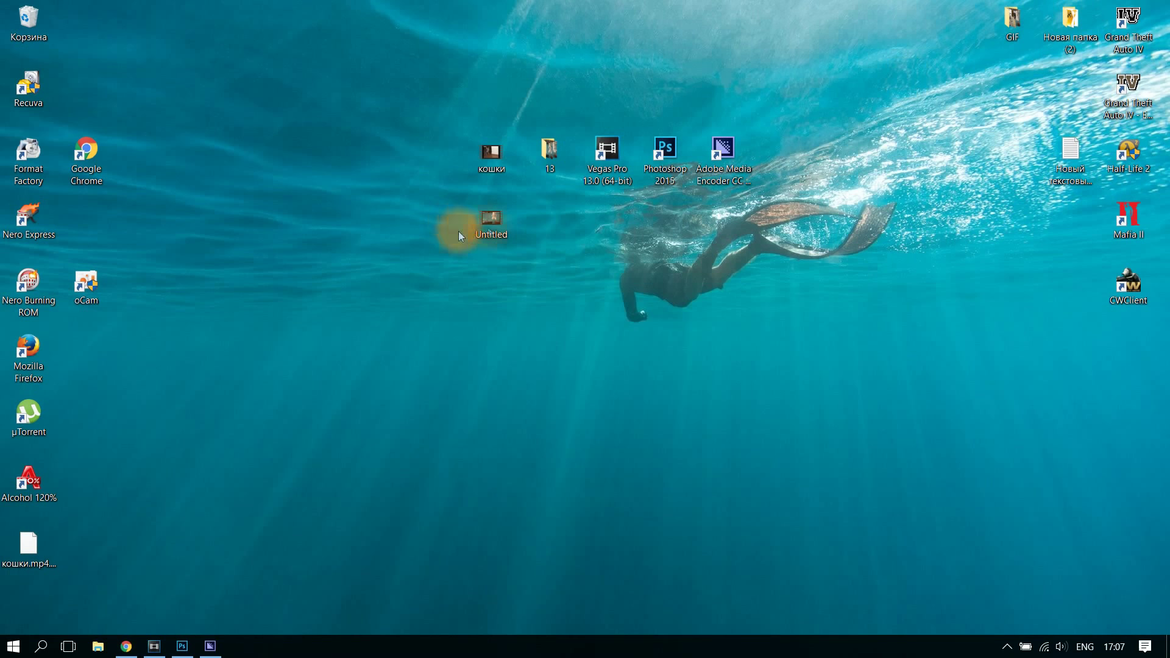
double_click(550, 150)
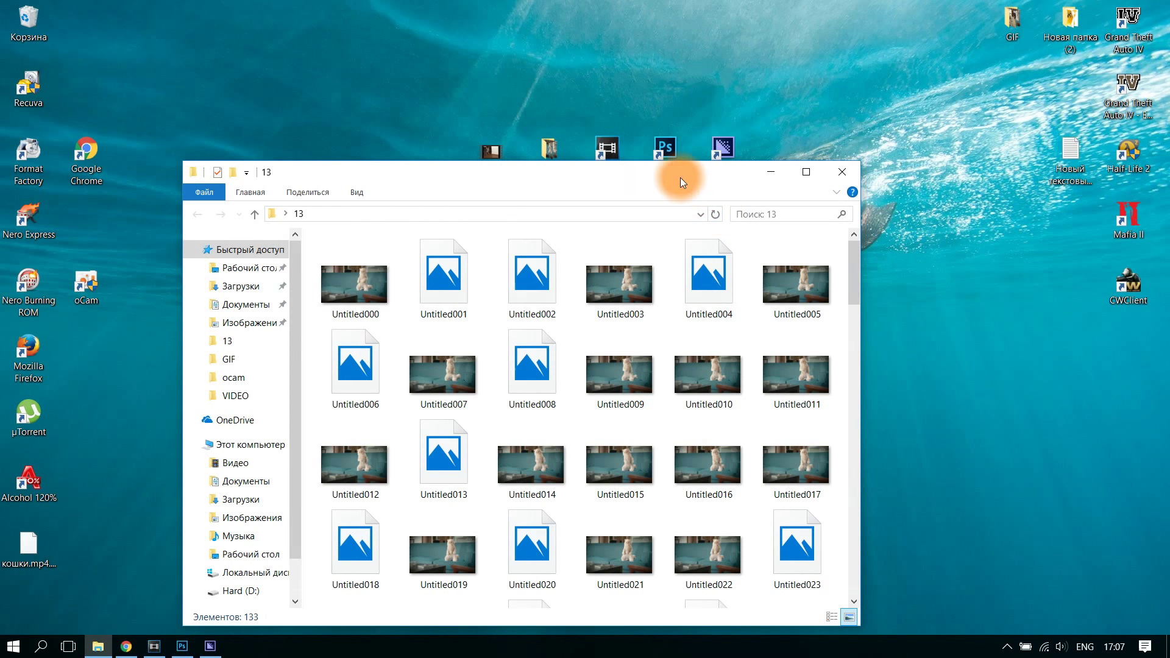
drag(680, 178, 648, 66)
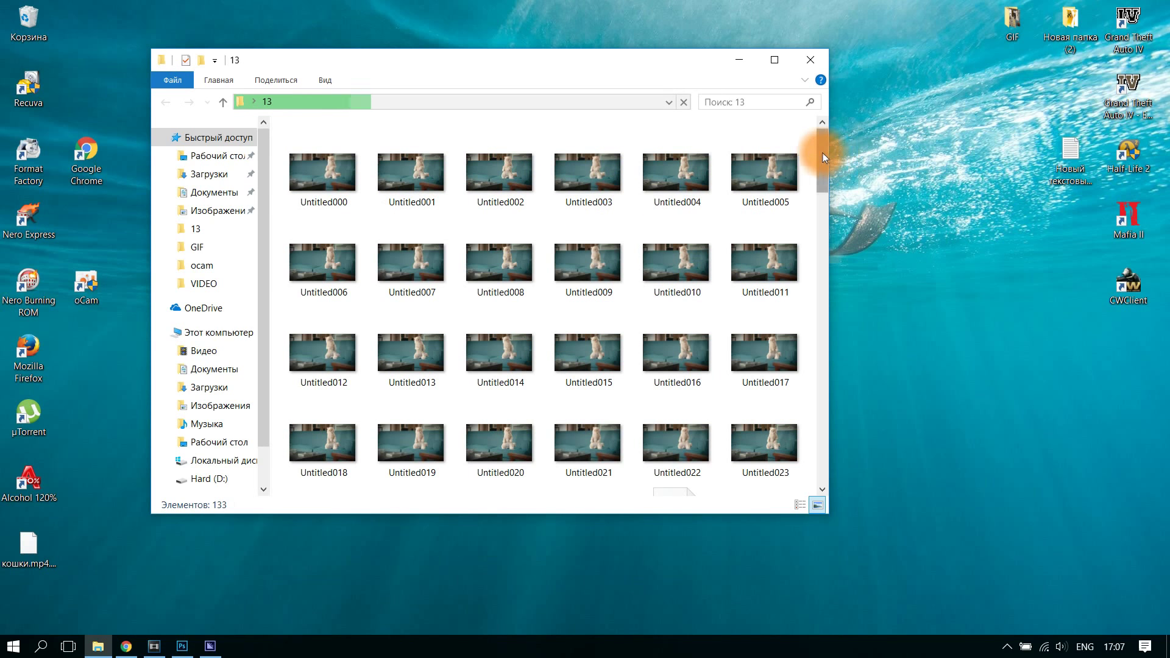
drag(825, 158, 819, 315)
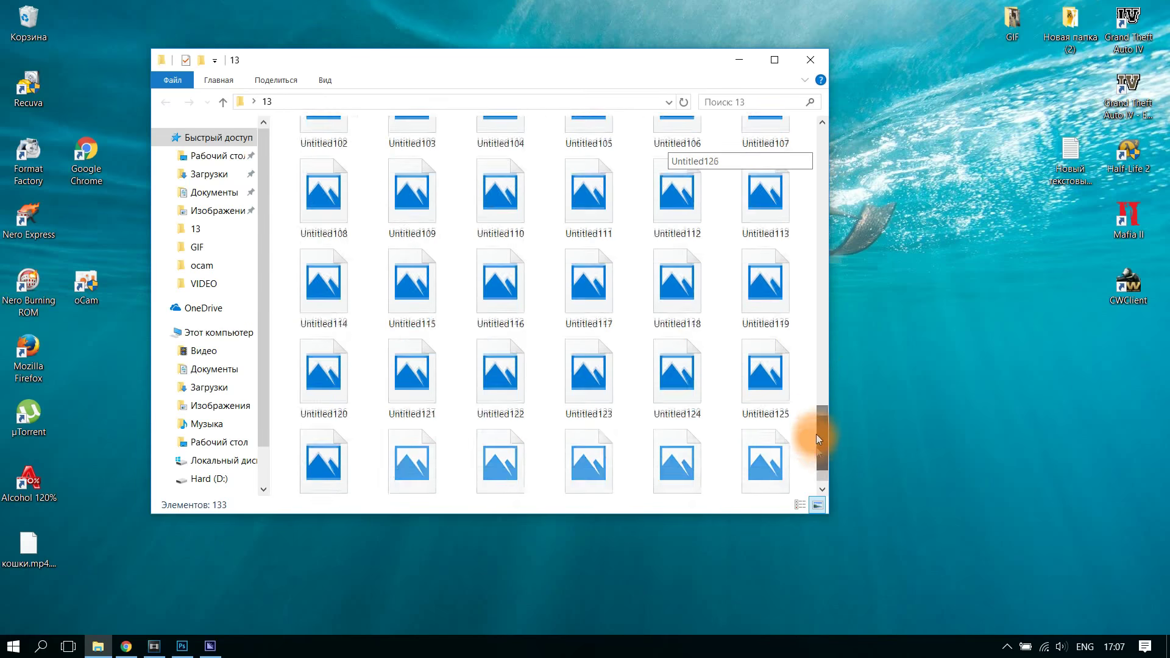
drag(818, 375, 817, 478)
click(342, 491)
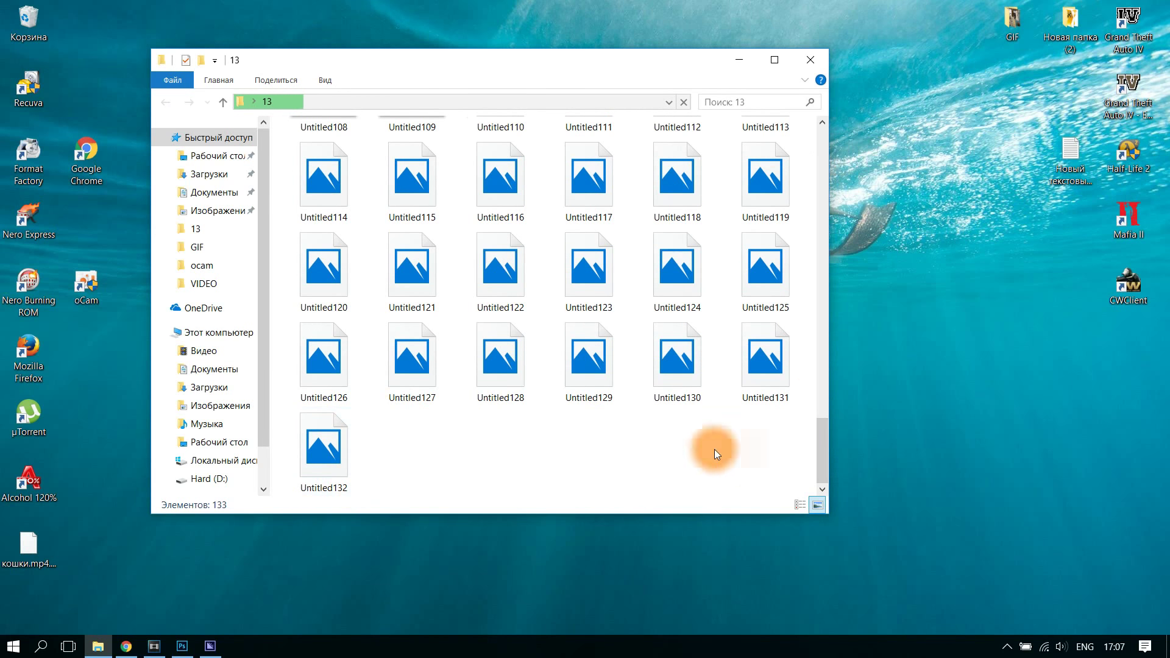
mouse_move(822, 448)
mouse_down()
mouse_move(834, 362)
mouse_move(763, 69)
mouse_up()
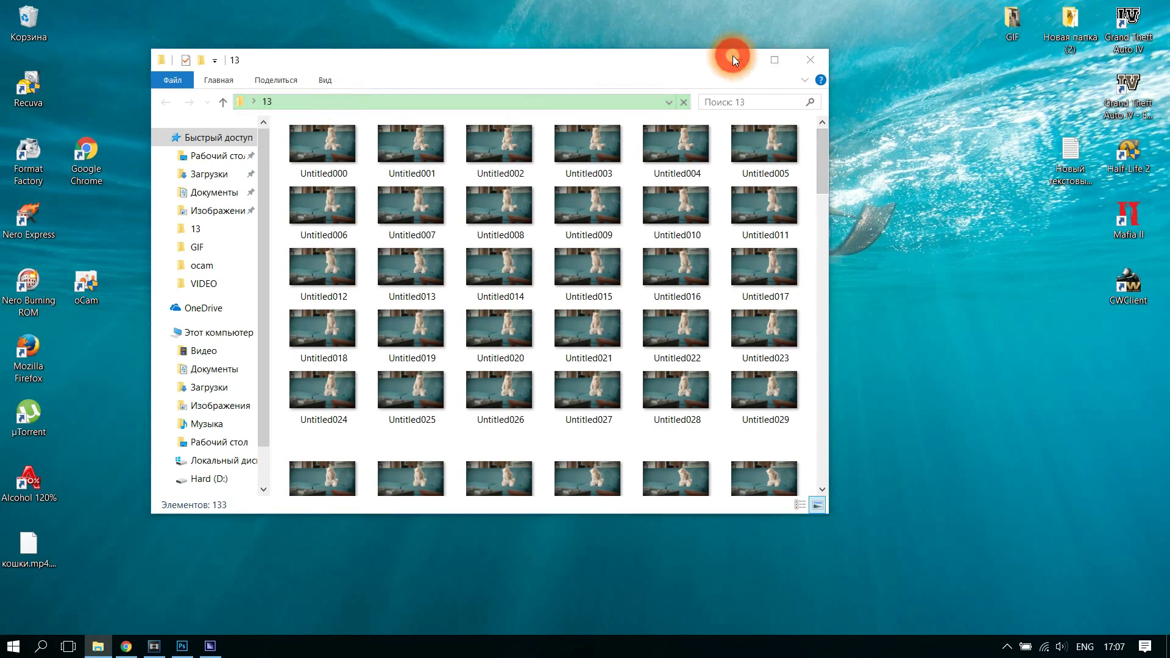
- In Photoshop, open Untitled000 from desktop folder 13 as an image sequence
click(736, 58)
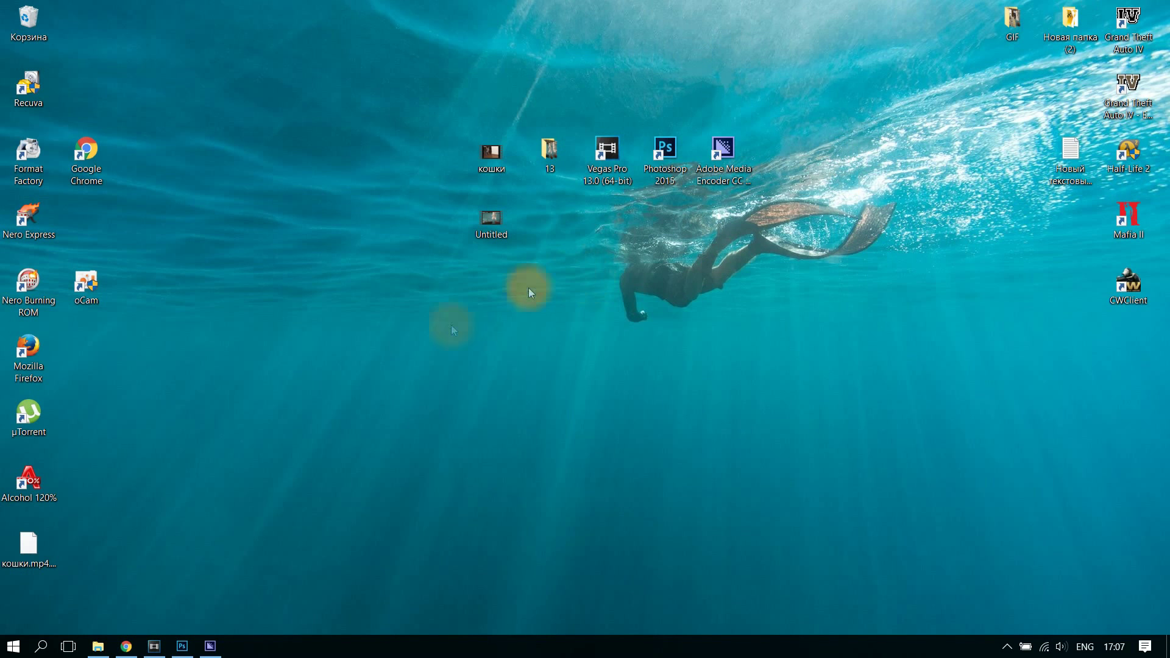
click(182, 646)
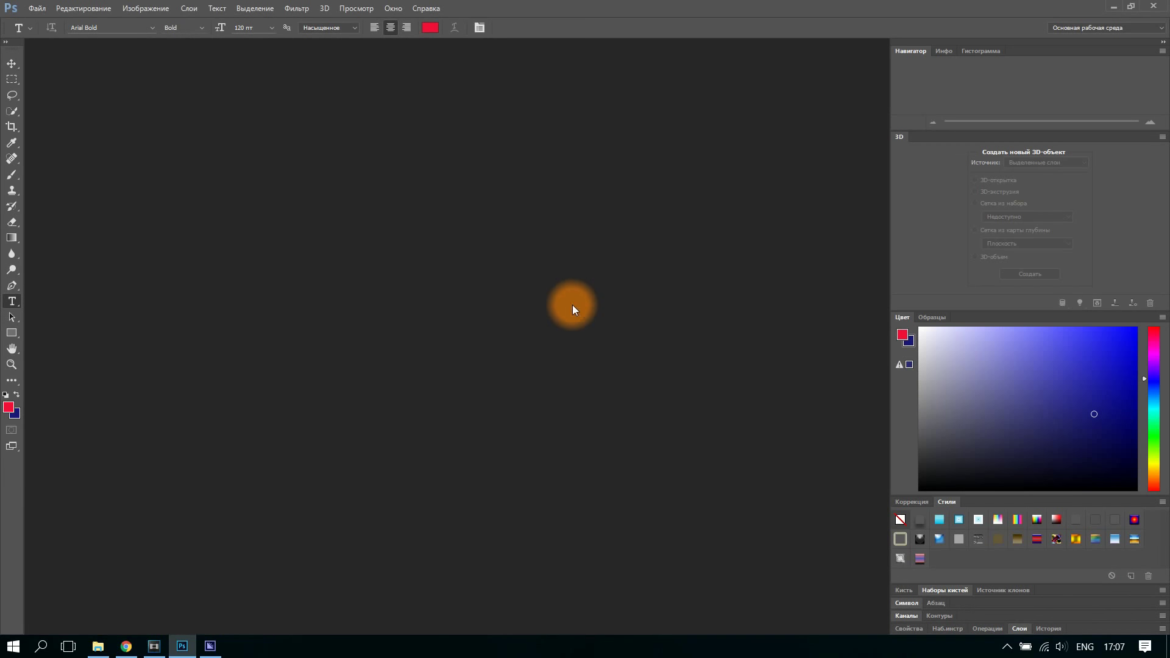
click(38, 9)
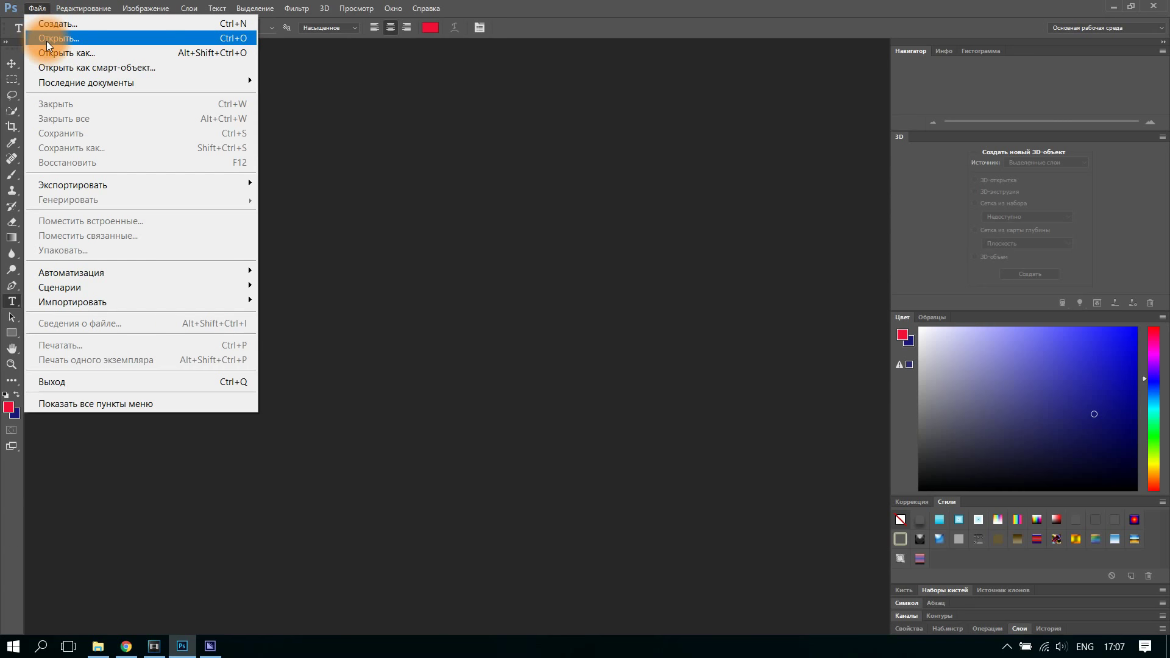
click(48, 45)
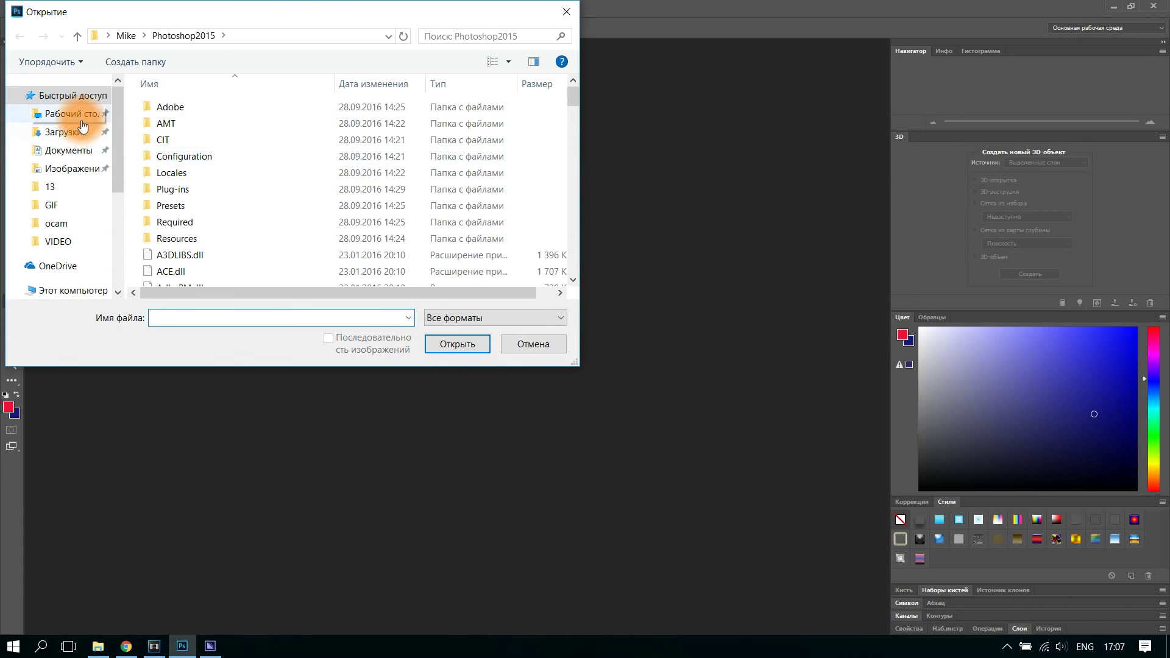
click(78, 122)
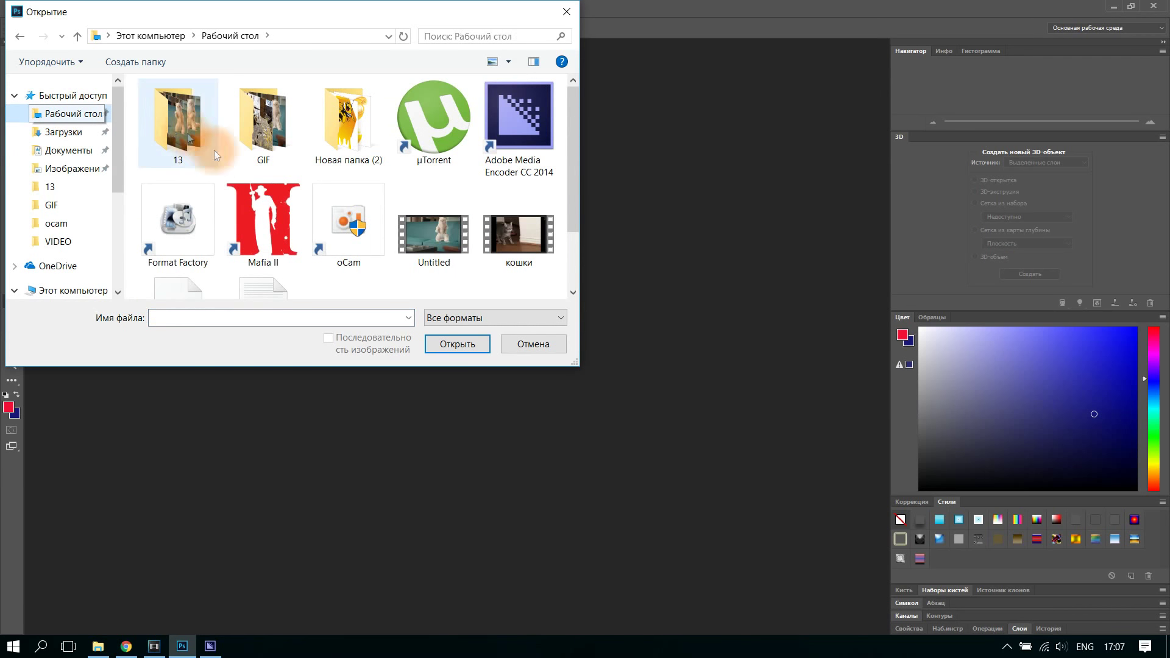
double_click(183, 125)
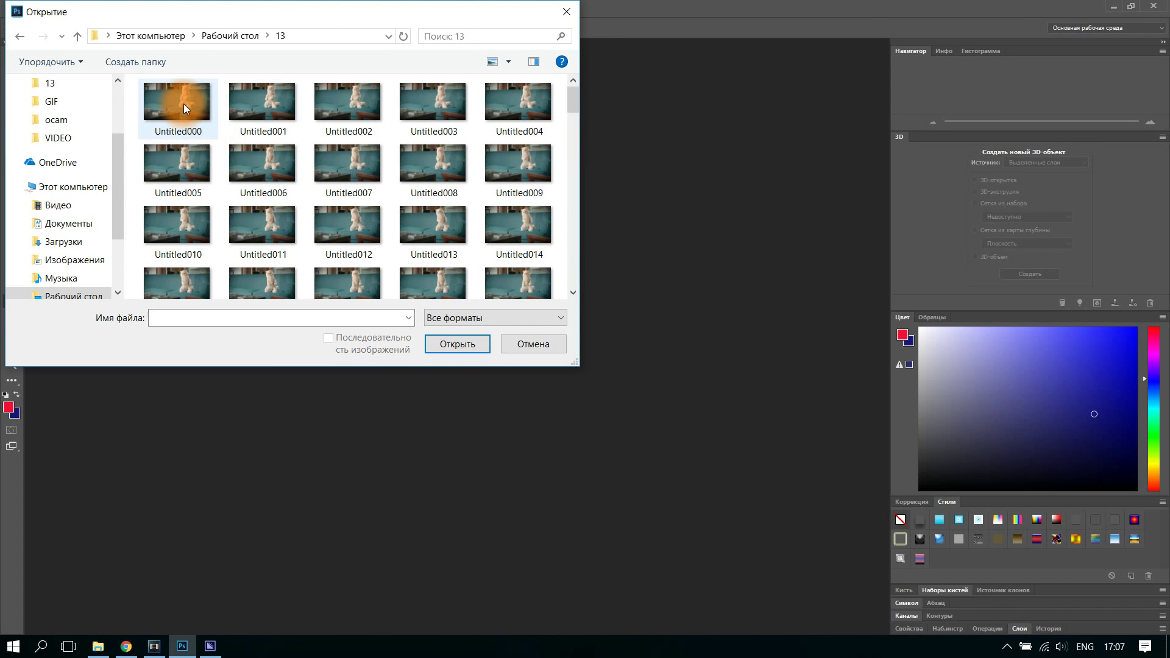
click(184, 104)
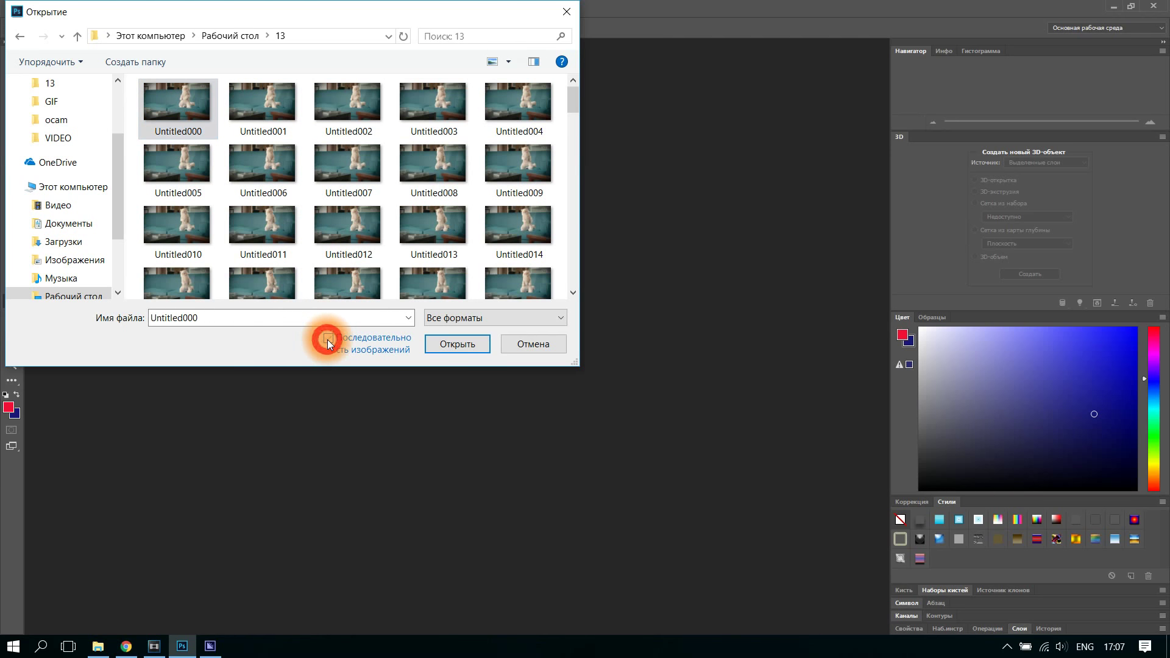
click(452, 346)
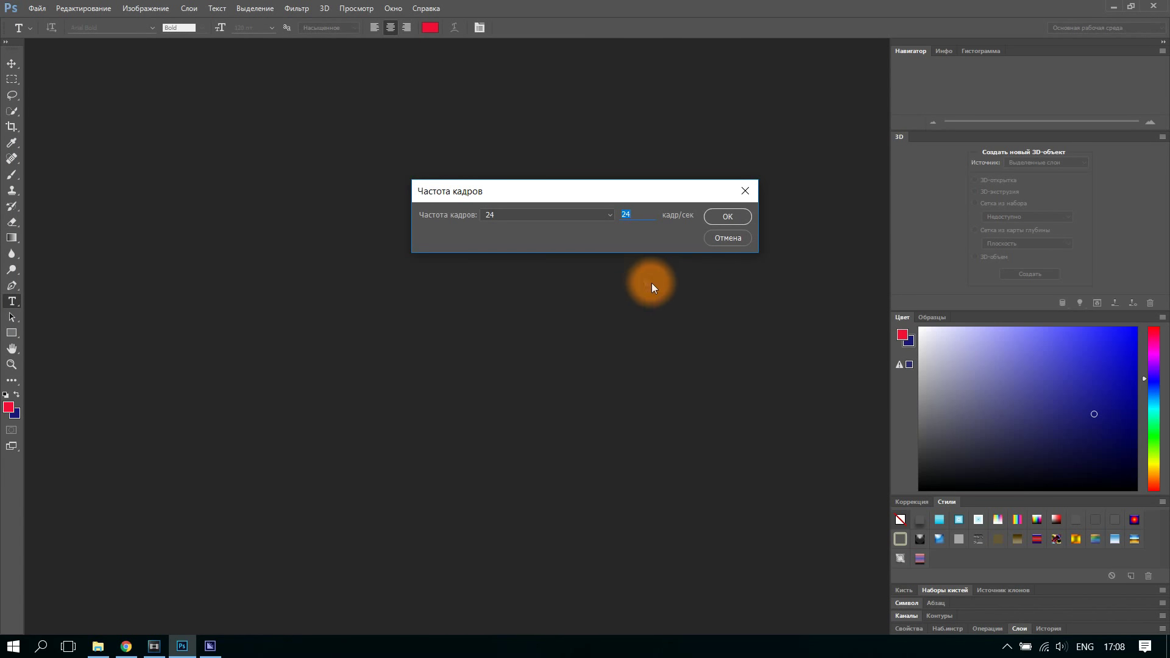
- Accept 24 fps, enlarge the document window and point to Сохранить для Web (старая версия)
click(725, 218)
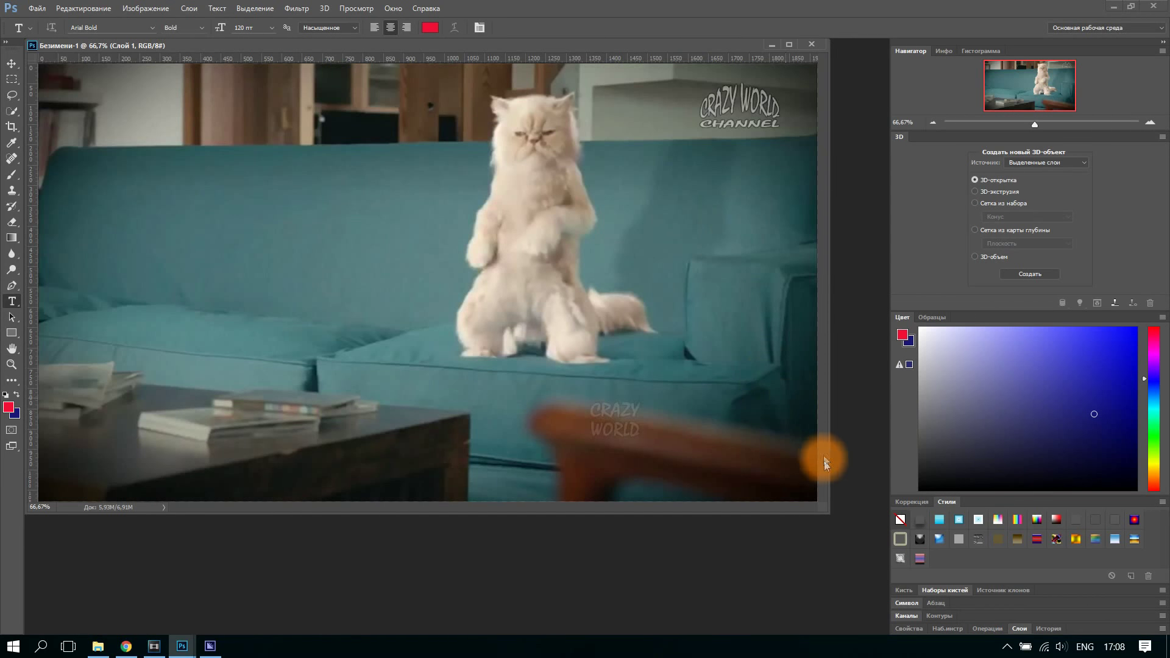
drag(830, 511, 847, 567)
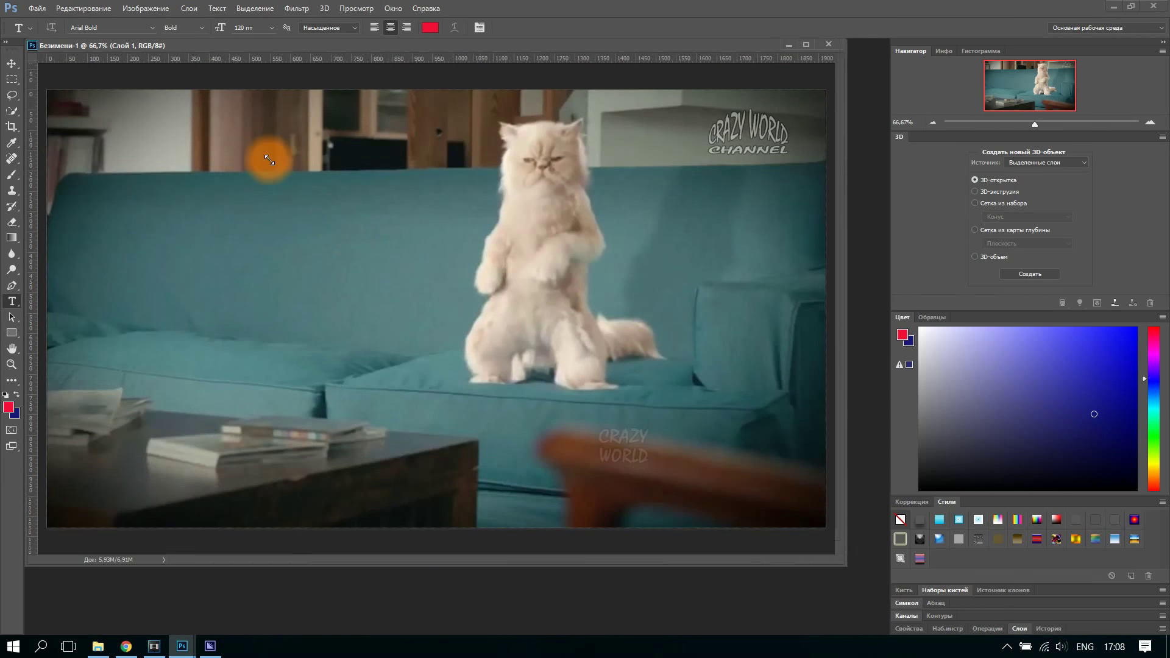
click(38, 9)
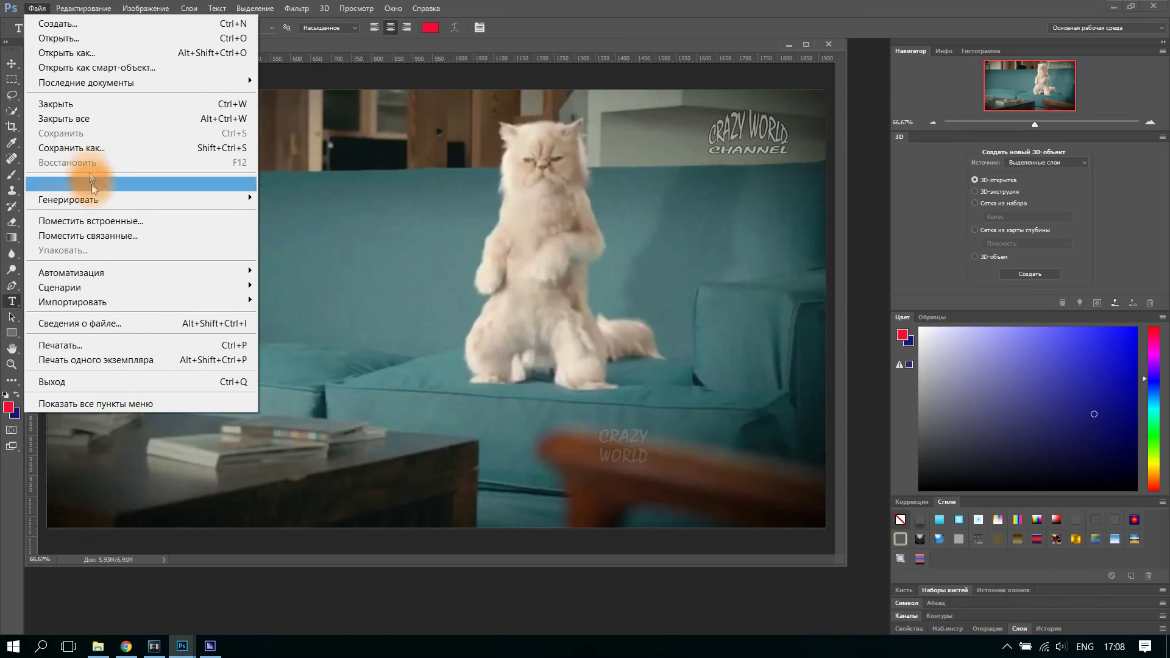
mouse_move(97, 189)
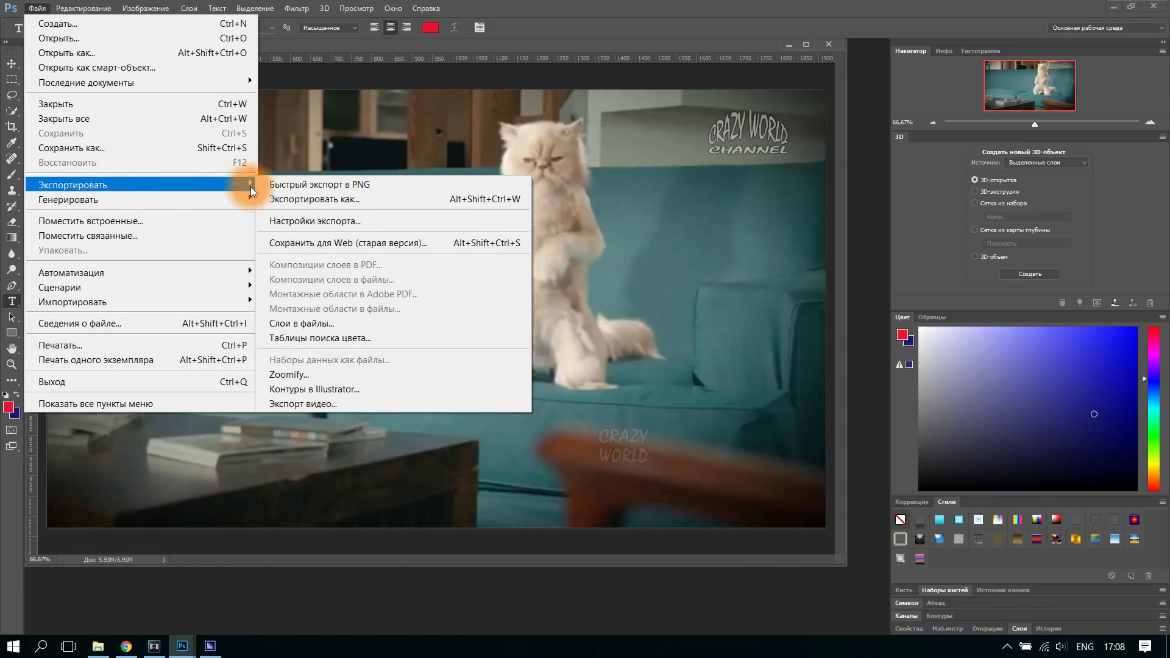
- In legacy Save for Web, scale the GIF to 25% (480×270), keeping GIF format
click(318, 243)
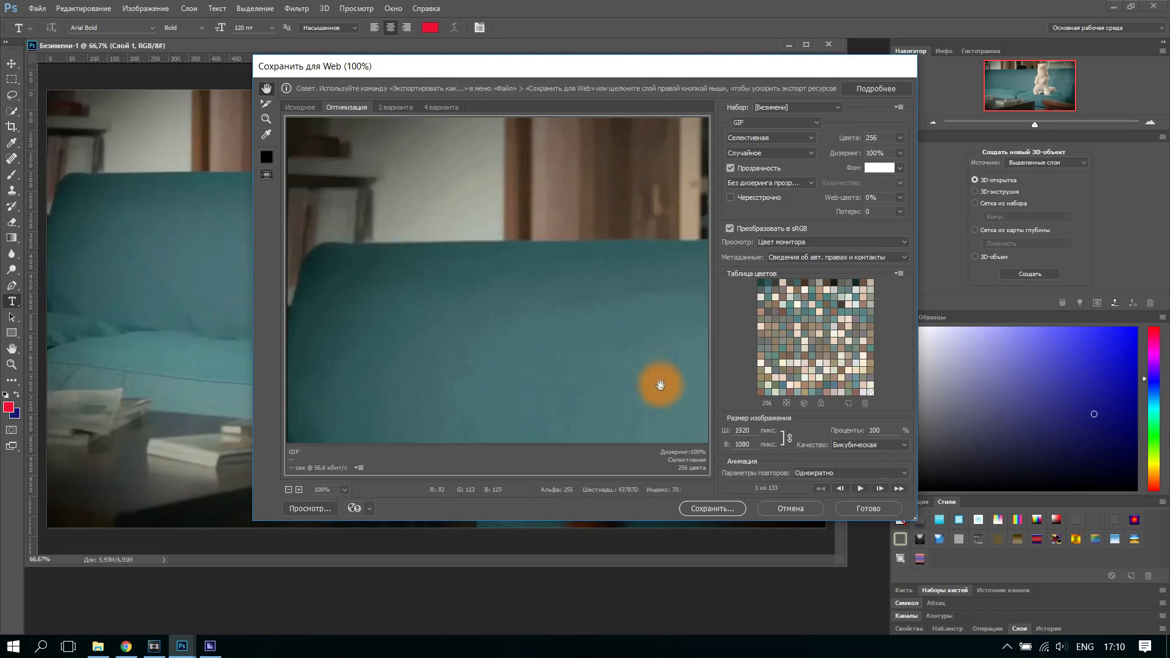
click(888, 431)
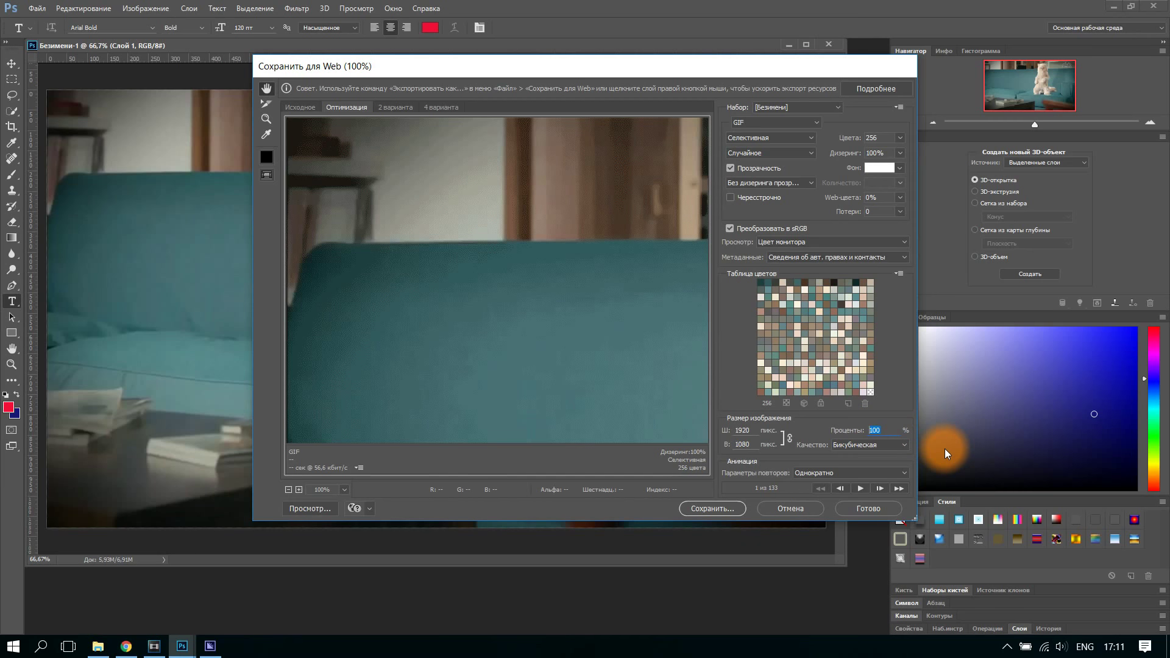
text(25)
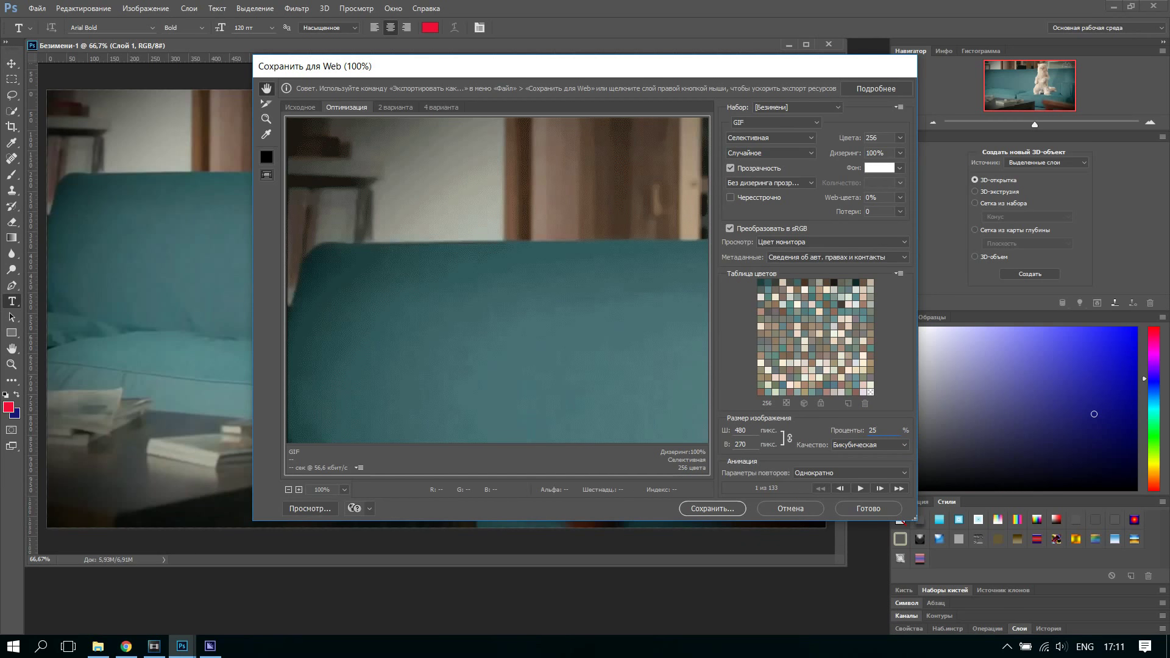
click(817, 126)
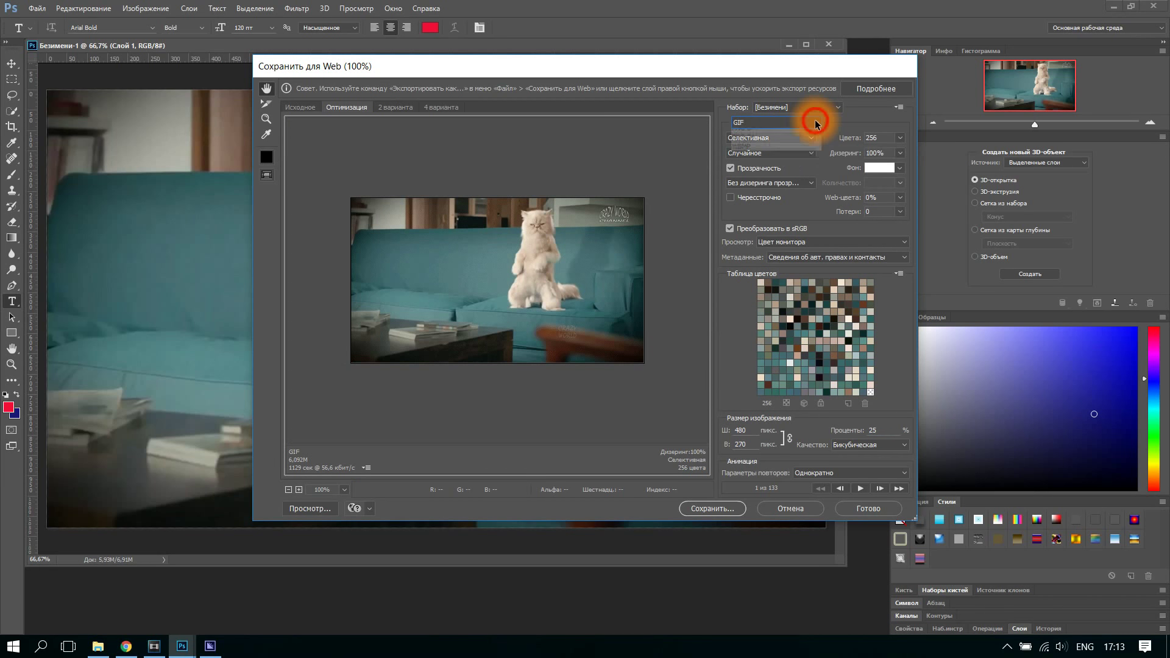
click(814, 119)
click(815, 120)
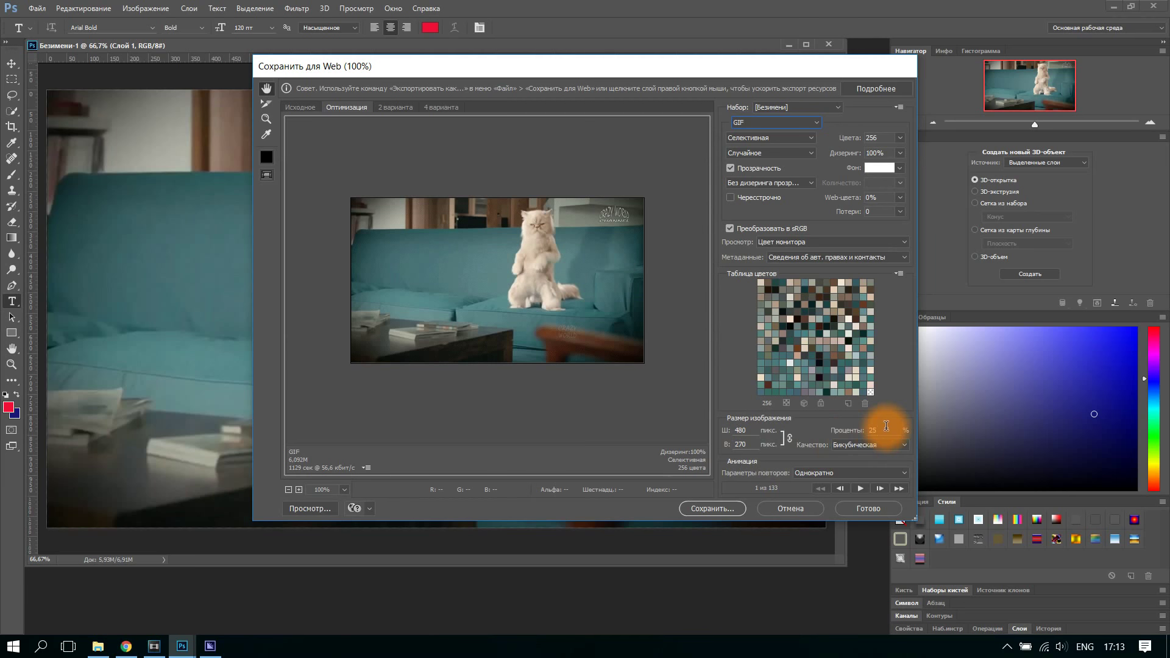
- Save the animation as Безимени-1 in the GIF folder
click(719, 508)
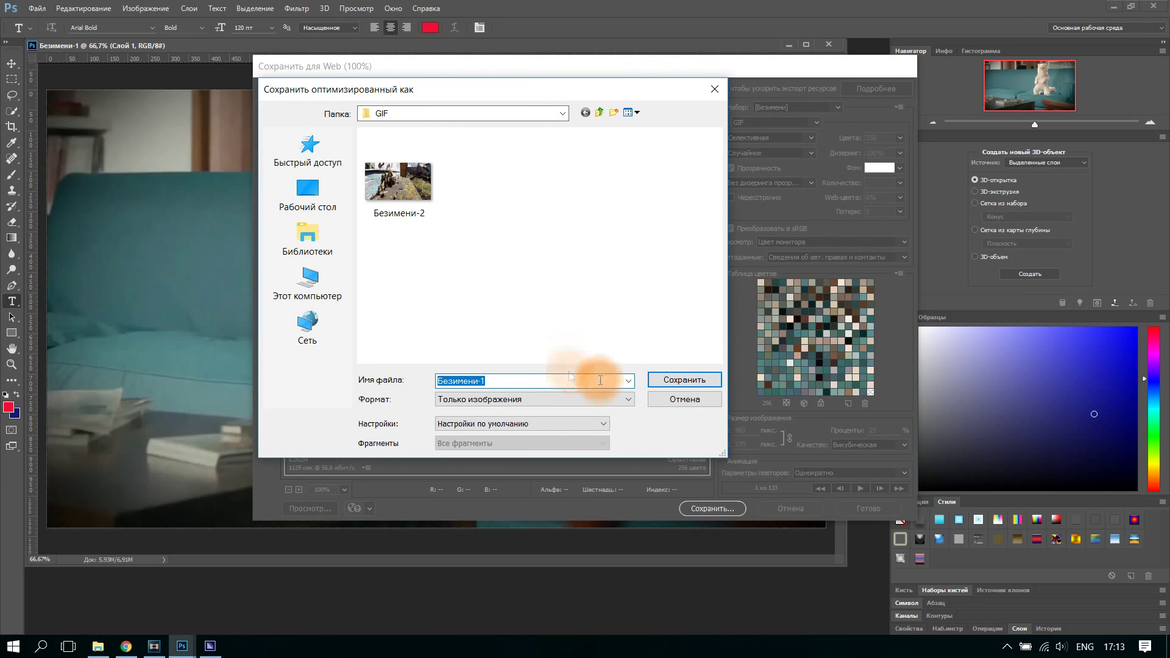
click(681, 379)
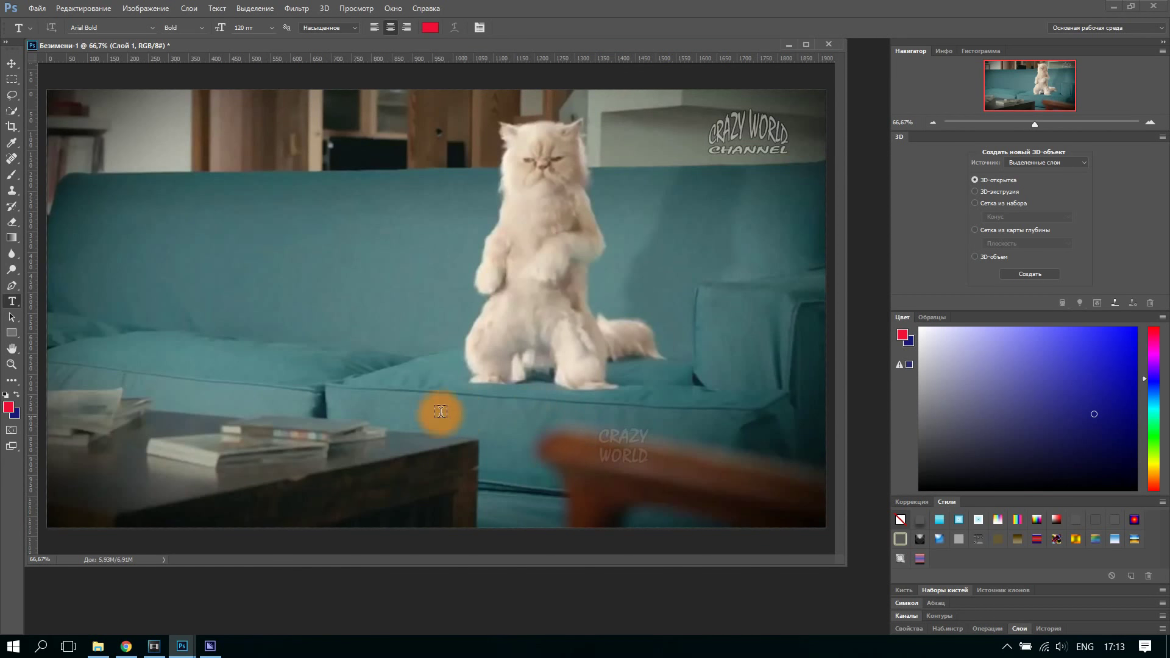
- Play Безимени-1.gif from the GIF folder in Photos, then return to Photoshop
click(97, 647)
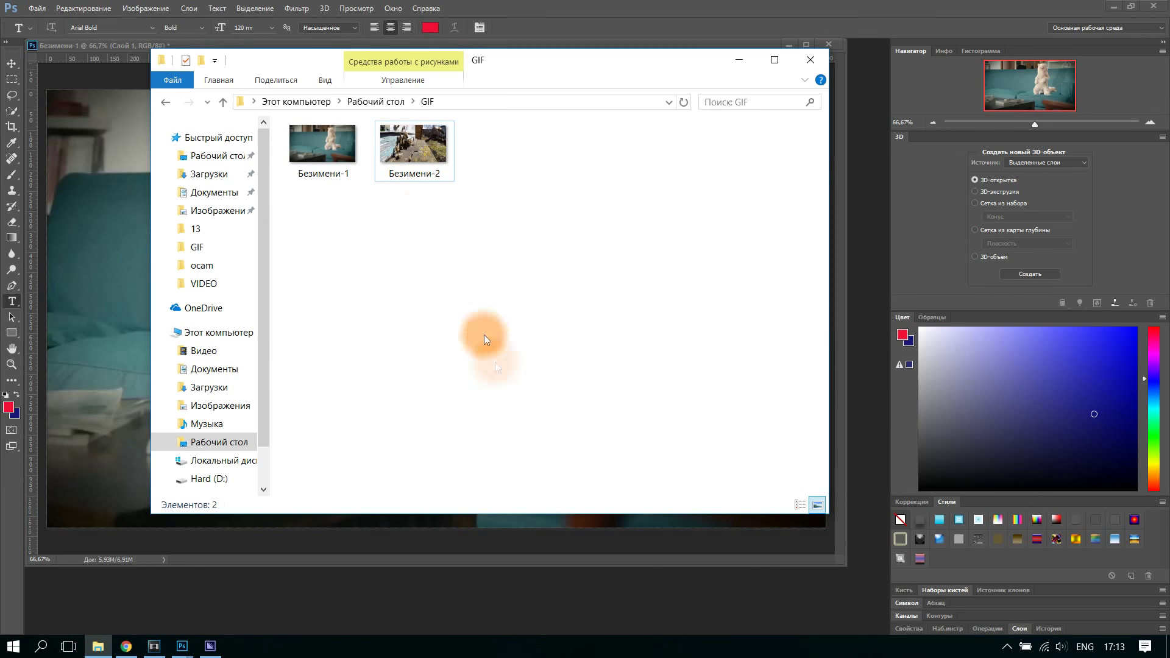
click(339, 152)
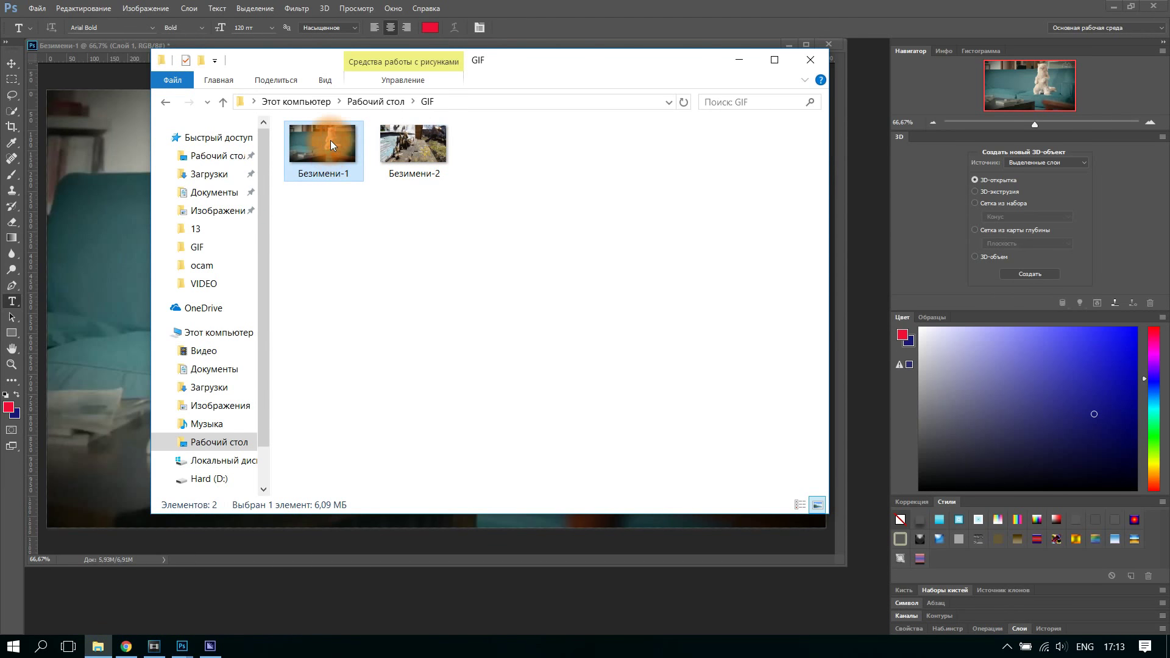
double_click(331, 141)
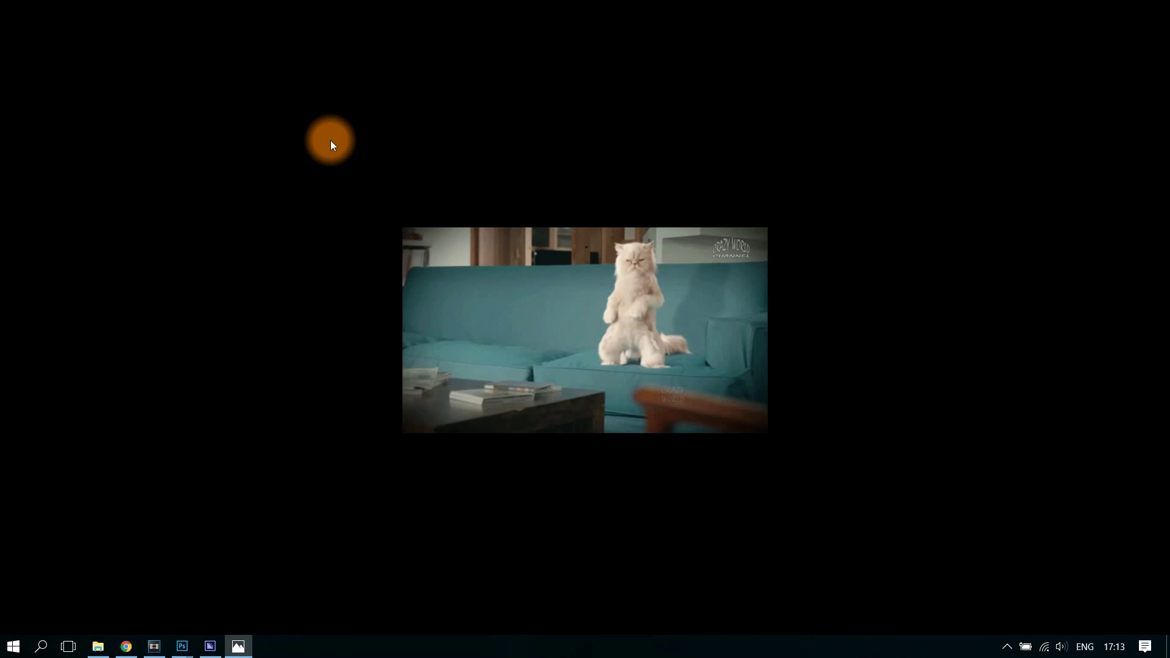
mouse_move(668, 261)
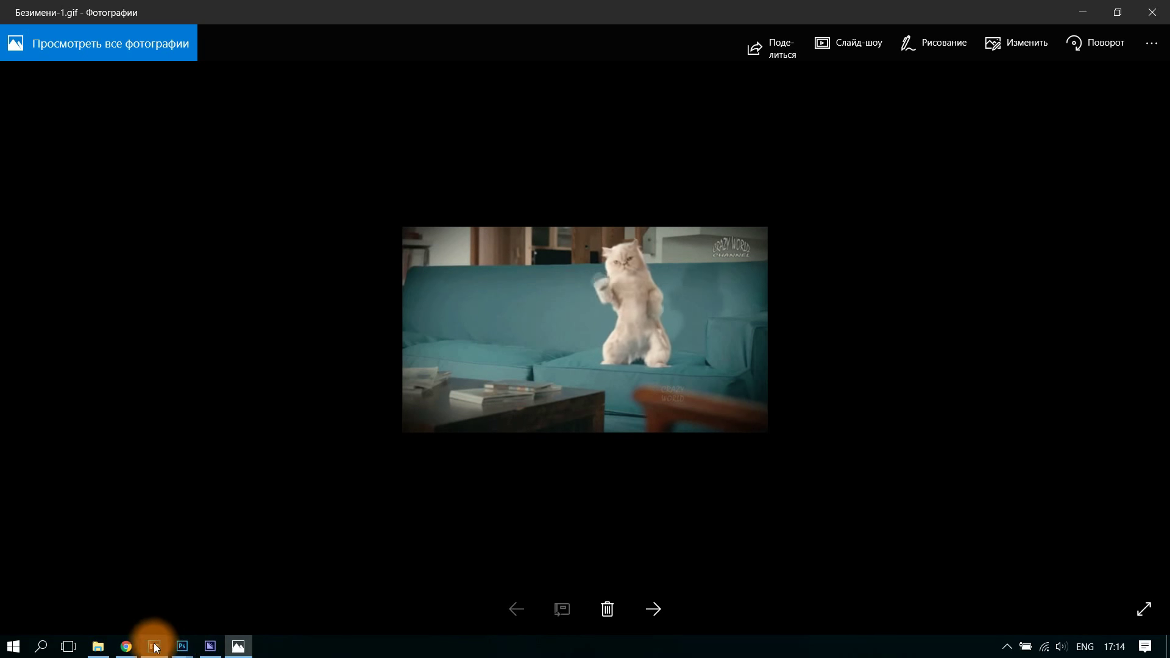
click(211, 649)
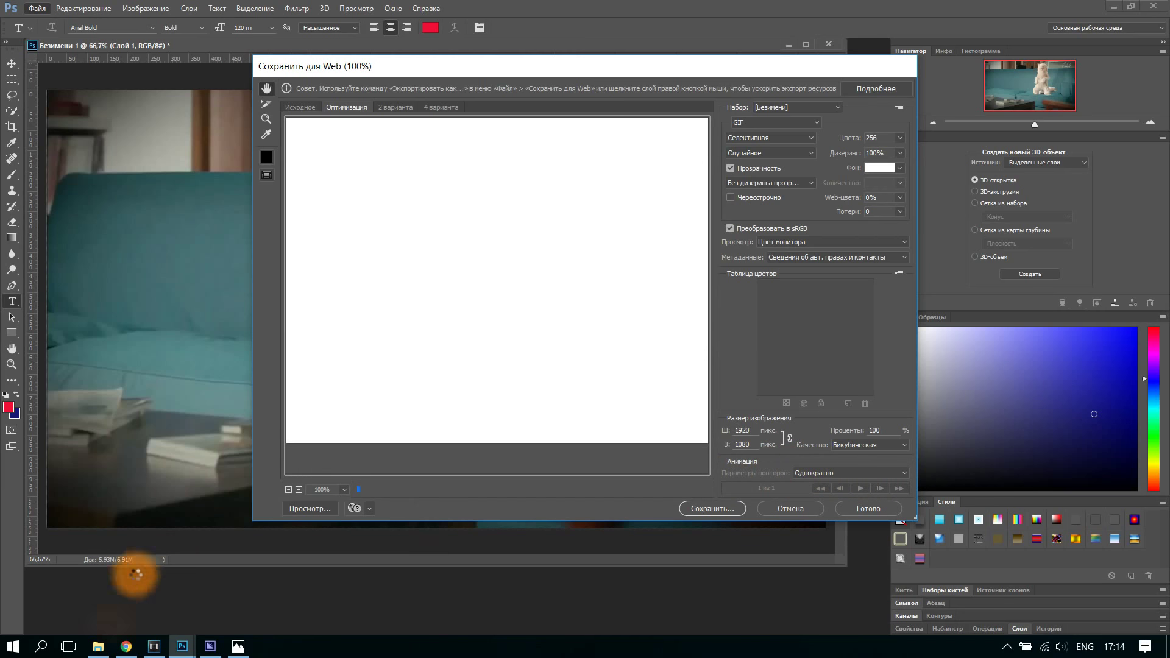
- Bring the Photos viewer playing the cat GIF back in front
click(238, 647)
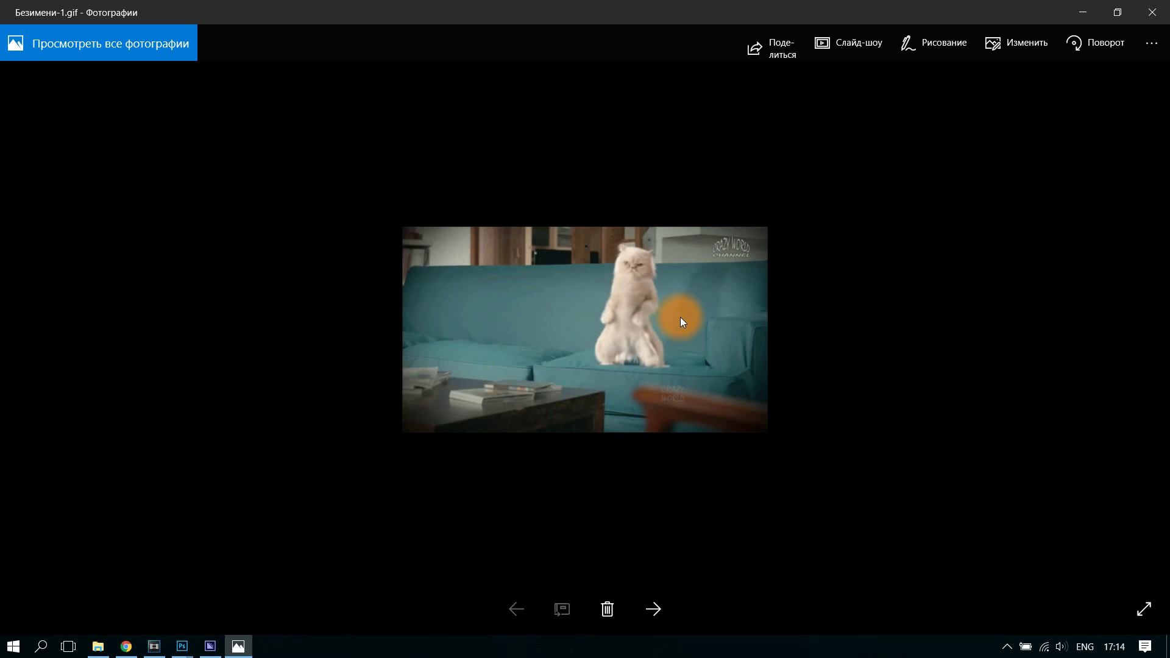
- View the bee animation Безимени-2.gif, then close Photos with Alt+F4
click(649, 608)
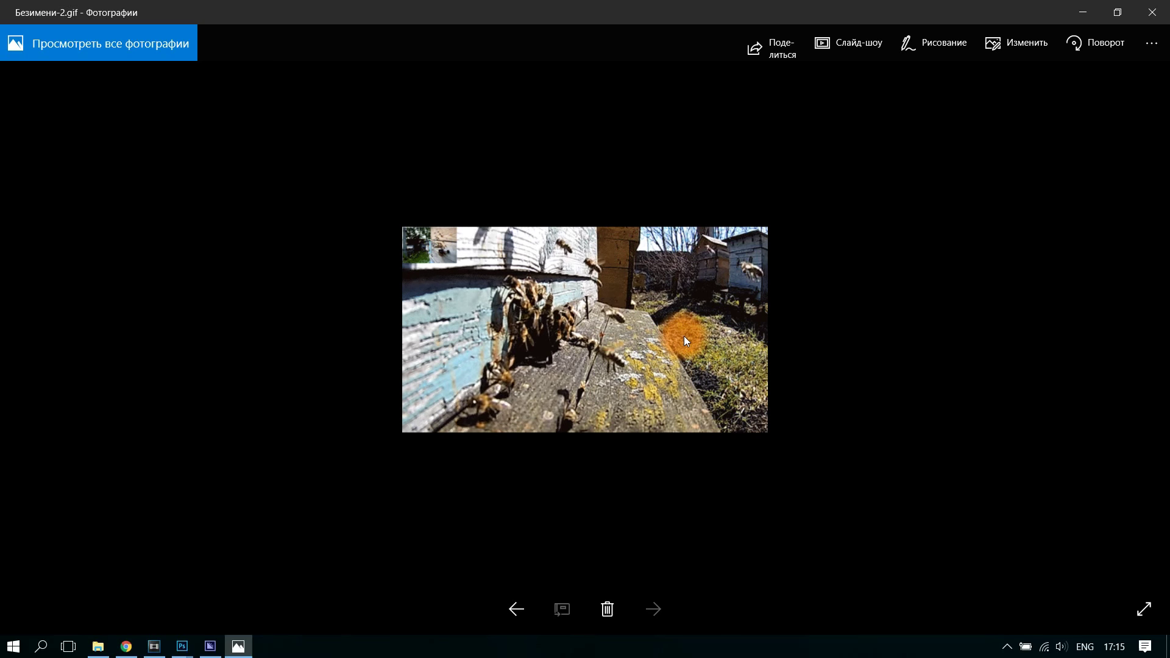
key(alt+F4)
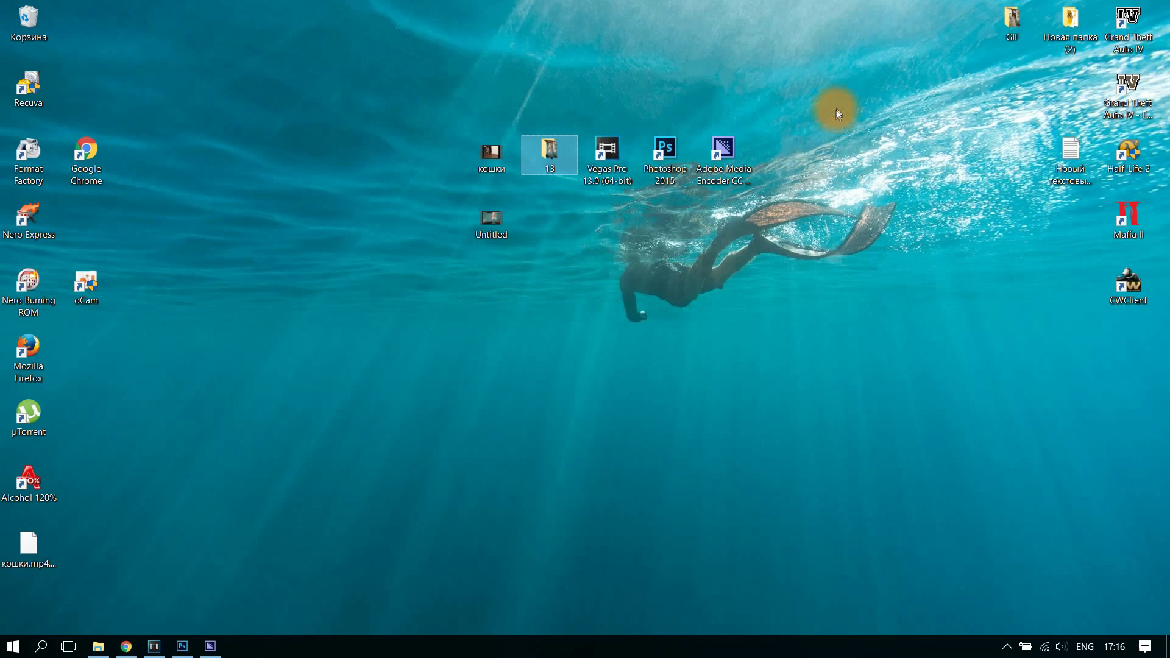
- Drag-select several icons on the desktop
mouse_move(877, 172)
mouse_down()
mouse_move(688, 138)
mouse_move(770, 138)
mouse_up()
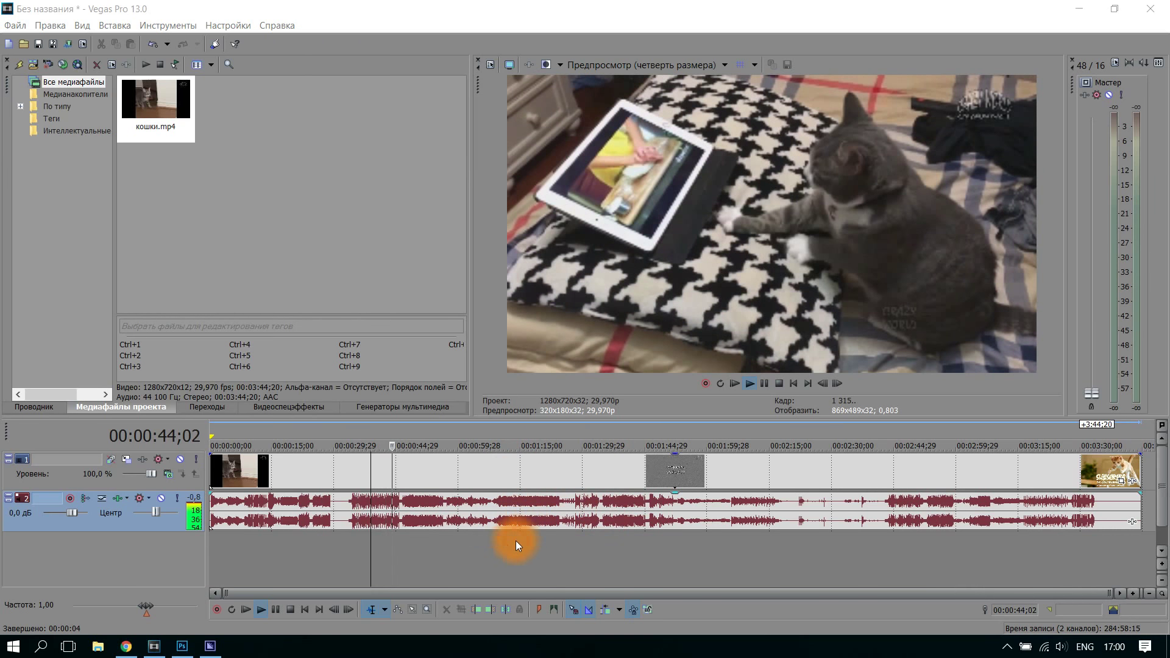
- Split the кошки.mp4 clip at 00:01:09;15, where the white cat stands on the sofa
click(516, 540)
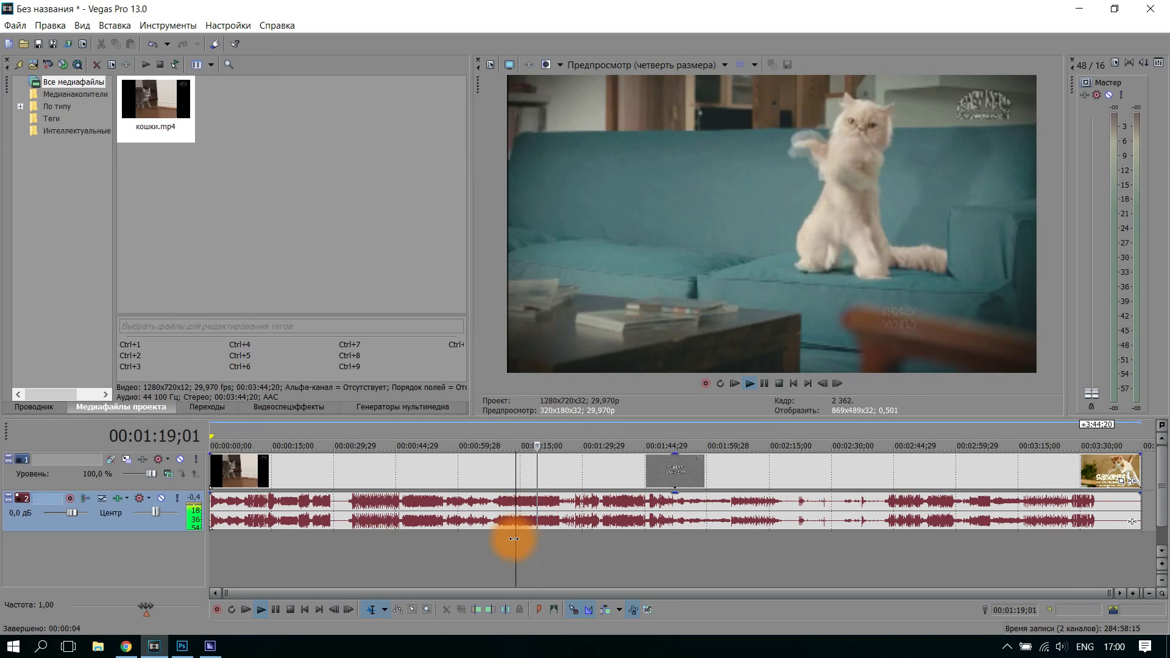
click(765, 384)
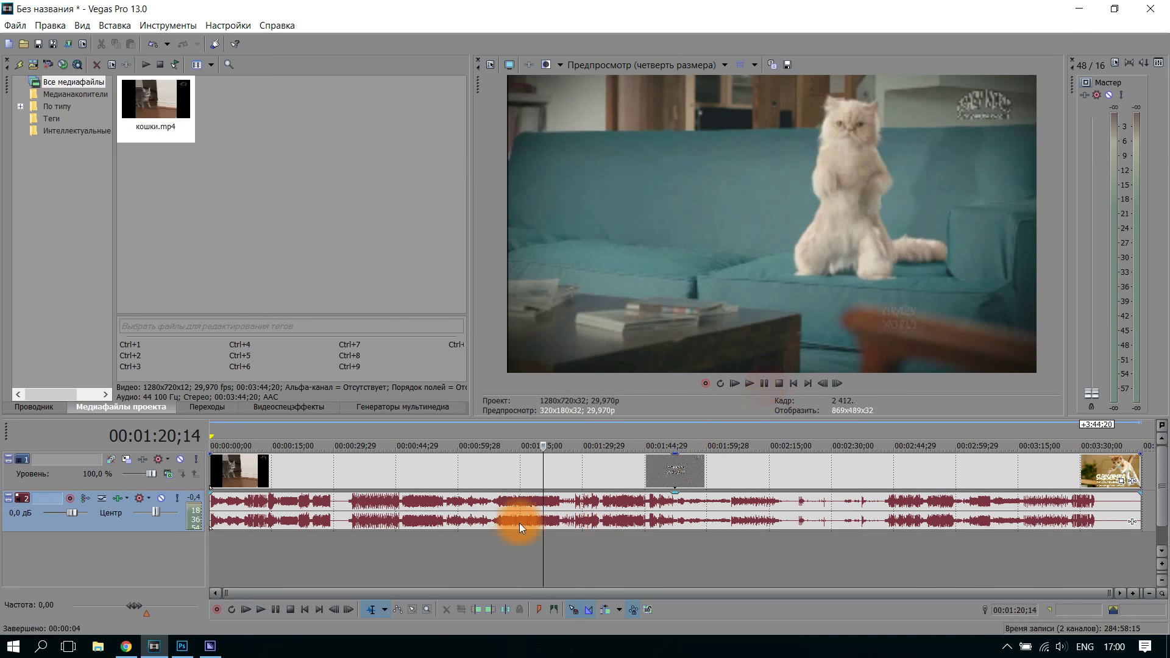
click(498, 540)
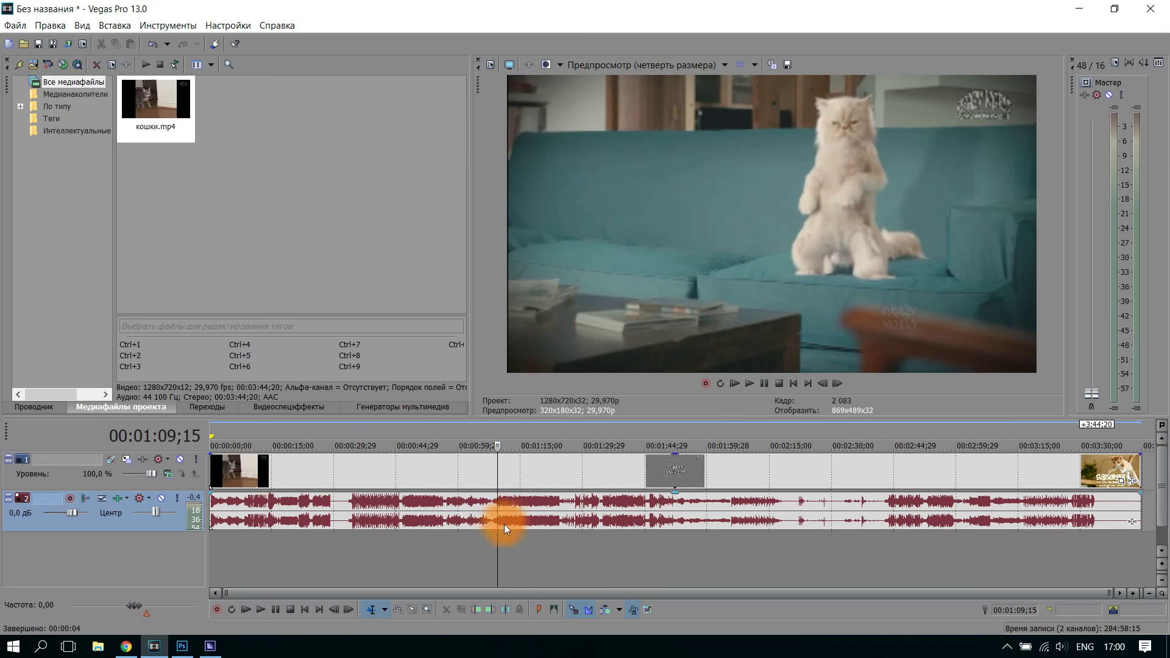
click(505, 613)
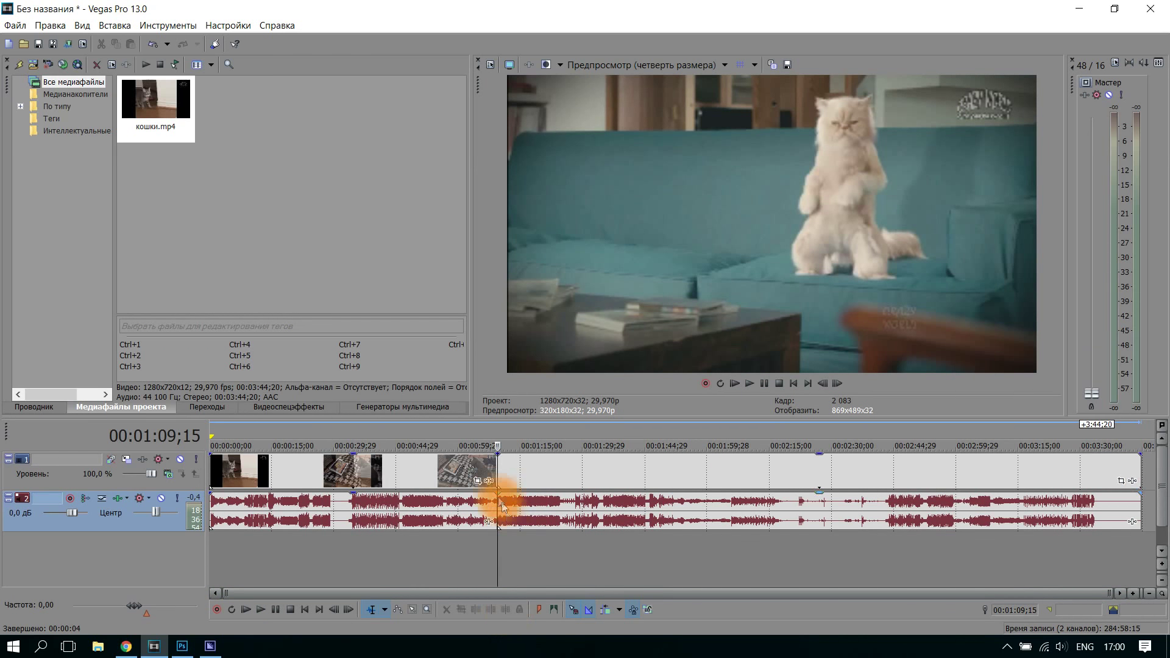